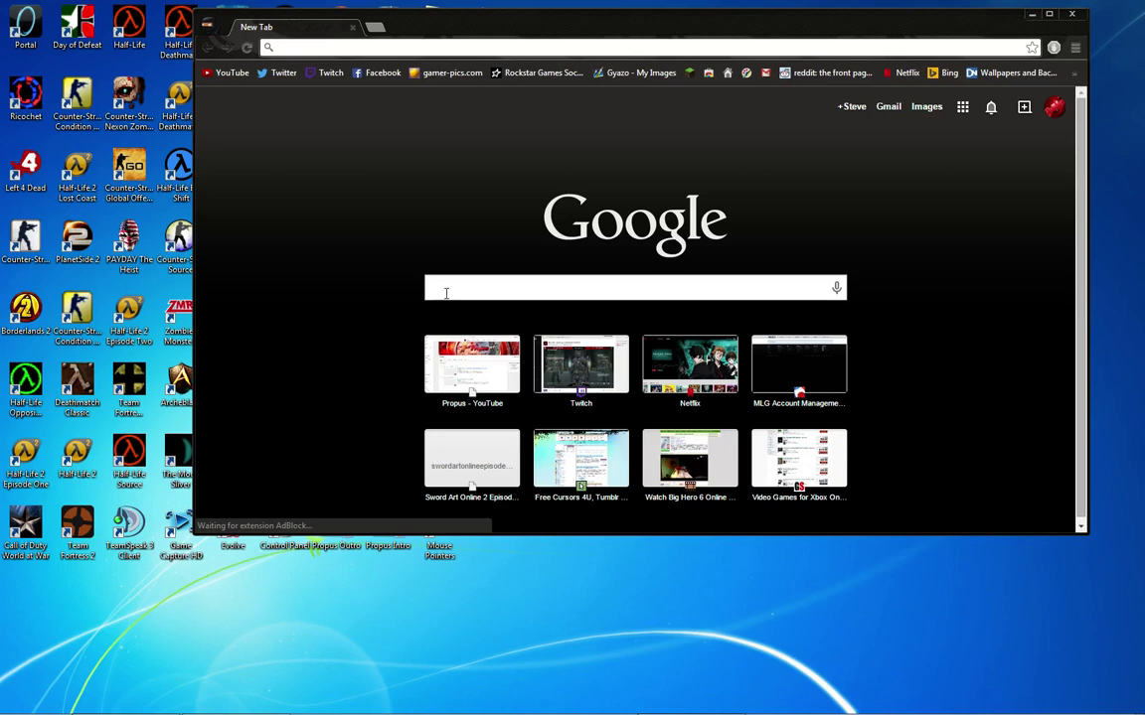
# Search Google for 'obs', open the OBS project website, then minimize Chrome
pyautogui.click(446, 292)
pyautogui.write('obs')
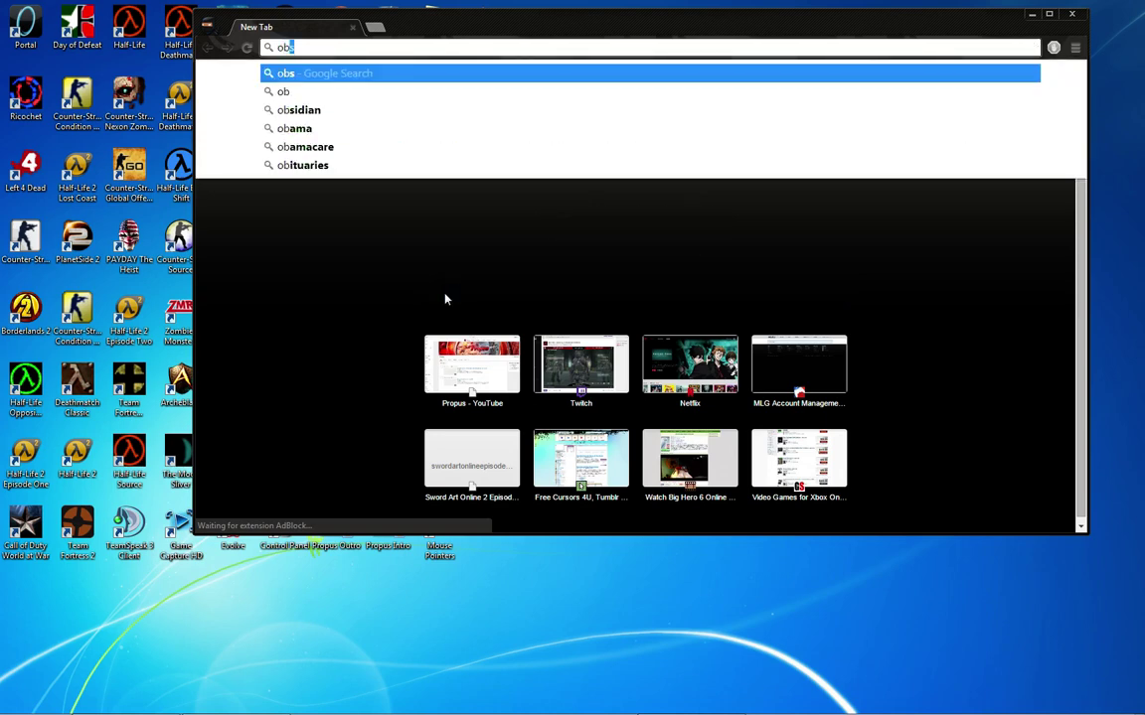
pyautogui.press('Return')
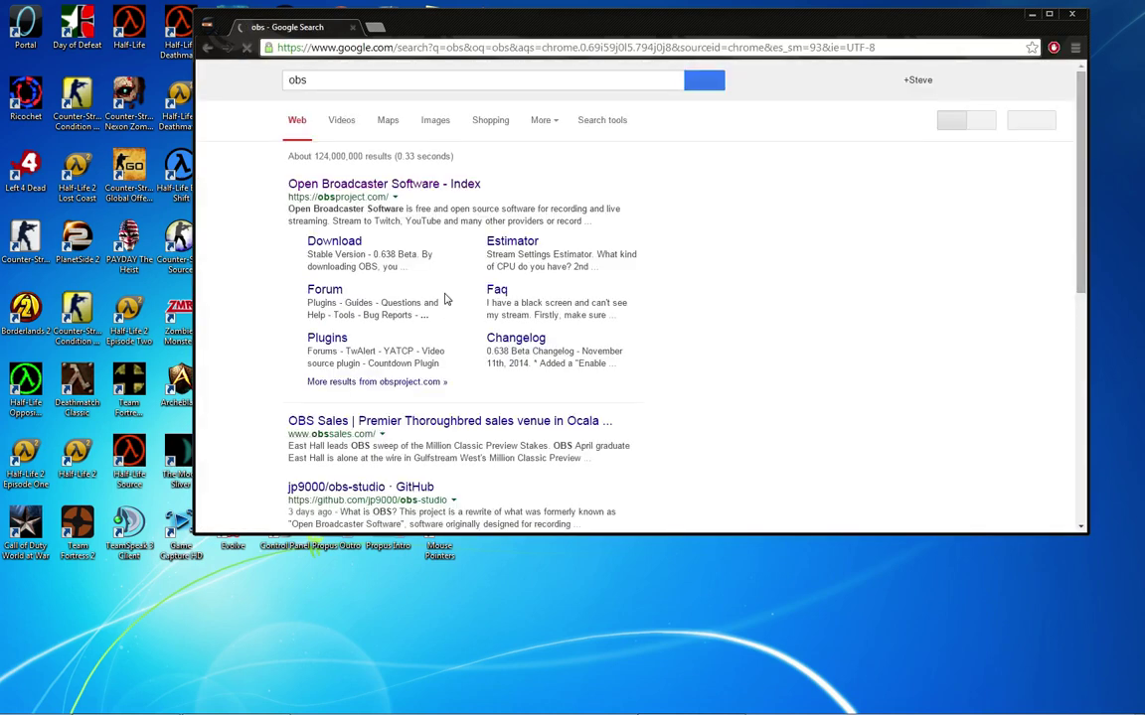
pyautogui.click(412, 189)
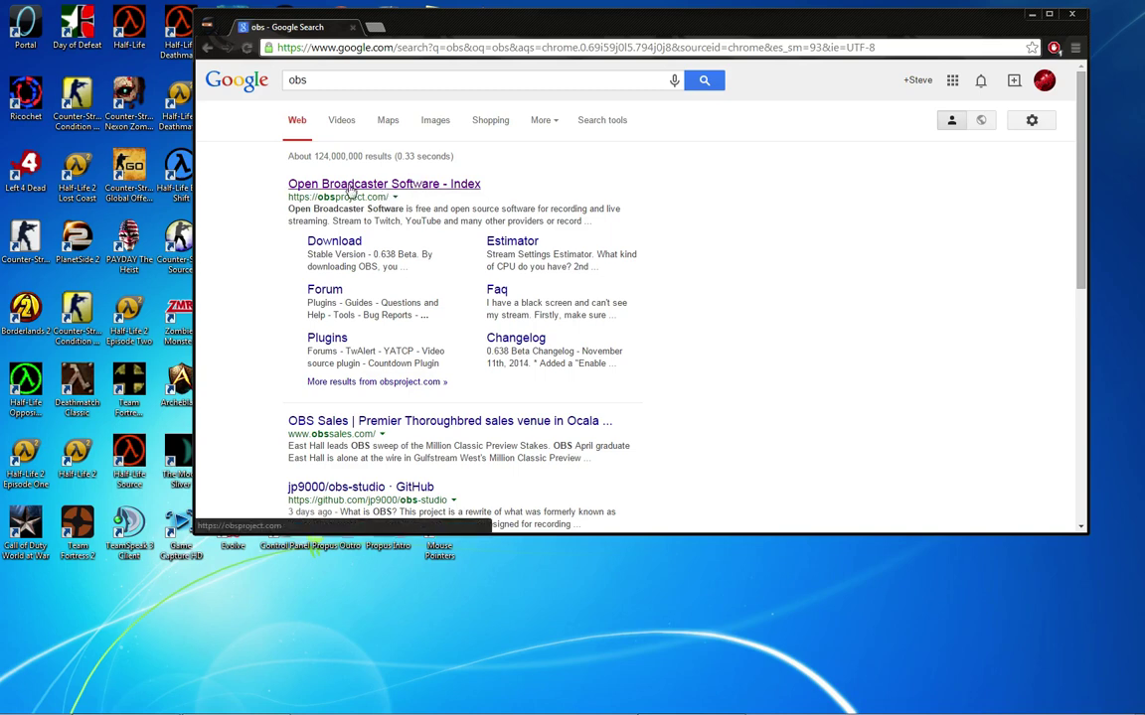
pyautogui.click(412, 184)
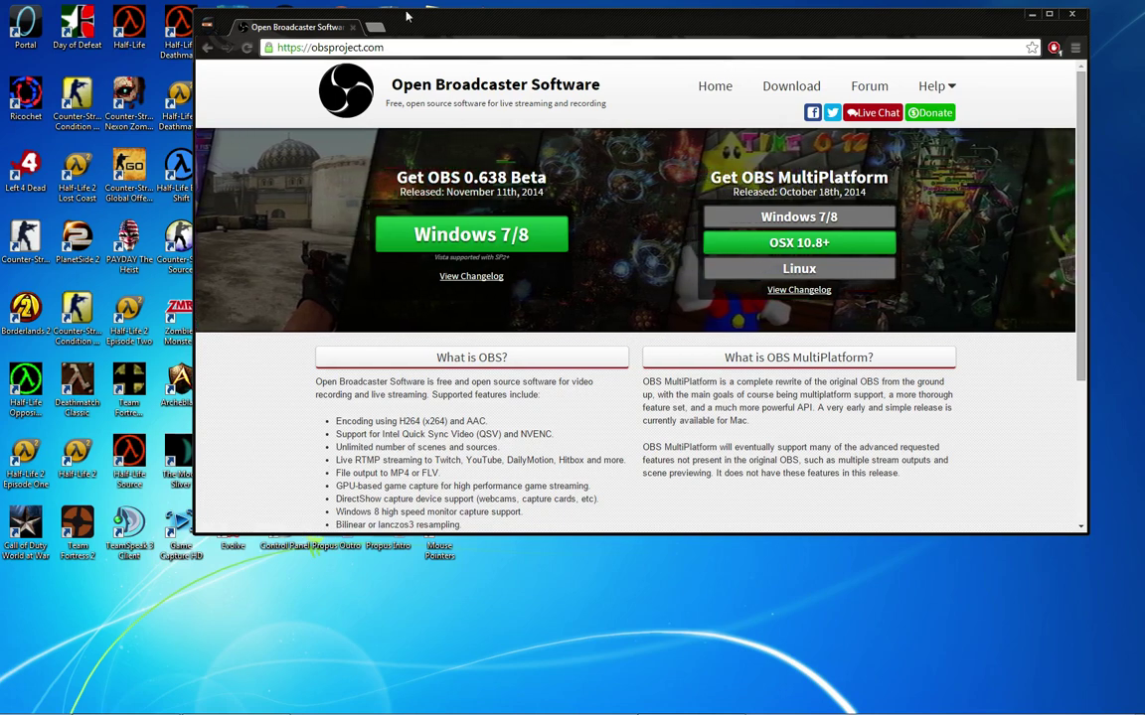
pyautogui.click(1072, 14)
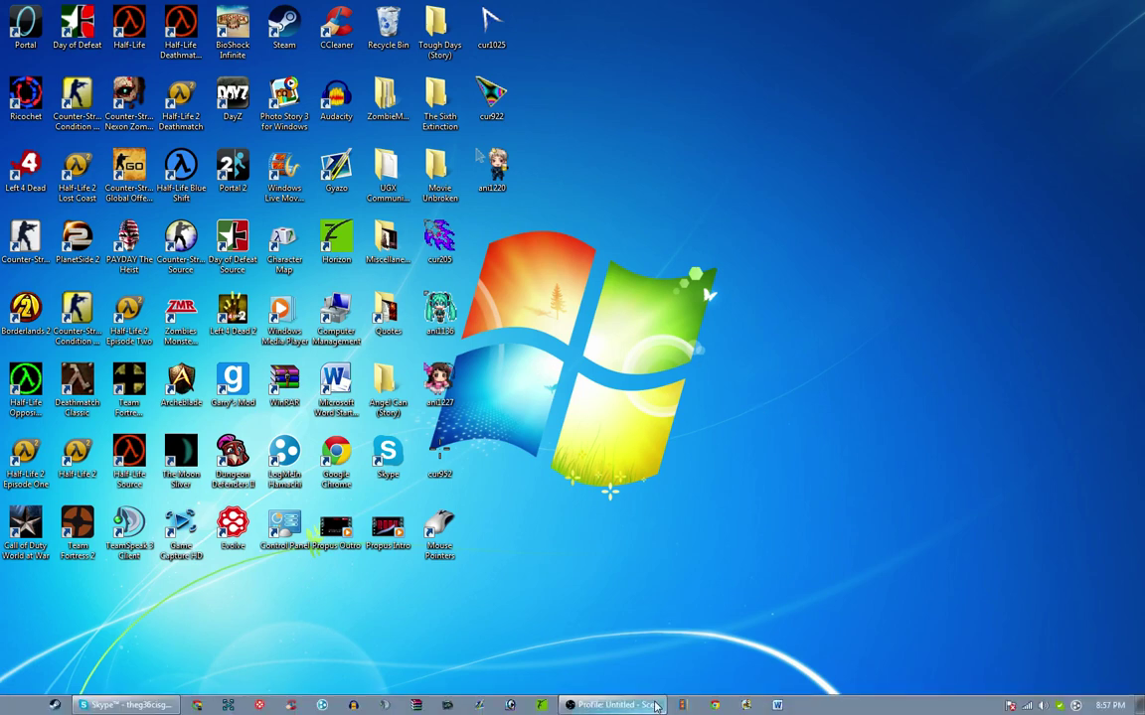
# Restore the OBS window from the taskbar, reposition it, and bring up the Scenes context menu
pyautogui.click(611, 705)
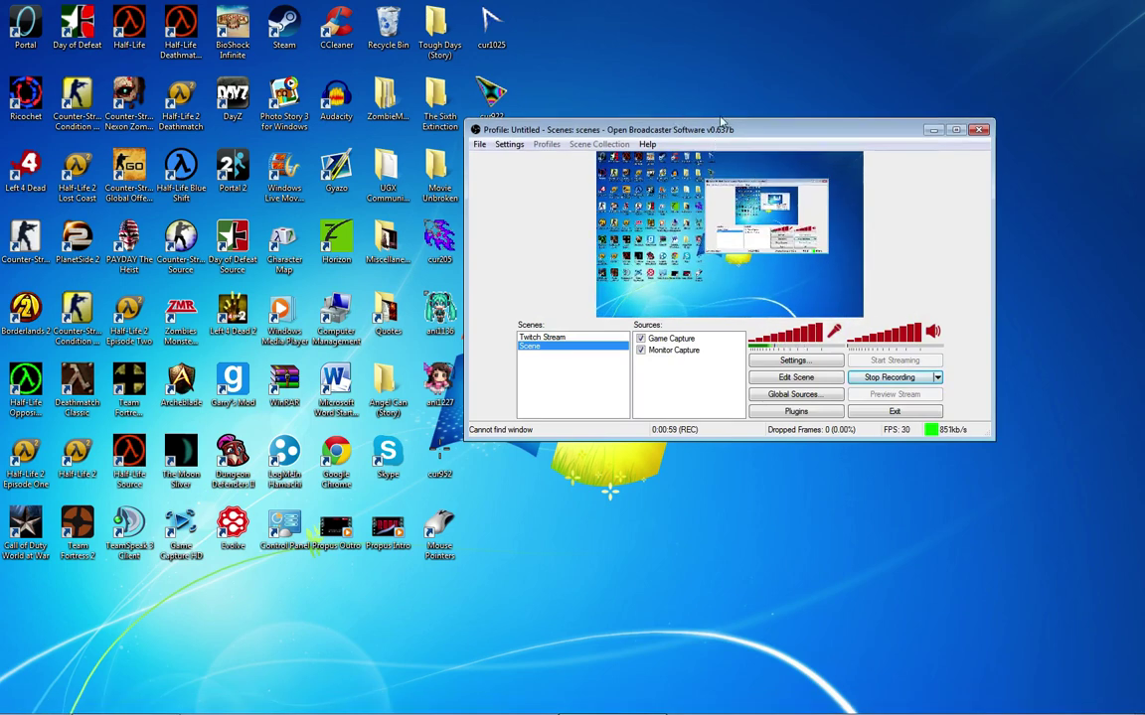
pyautogui.moveTo(717, 139); pyautogui.dragTo(784, 133)
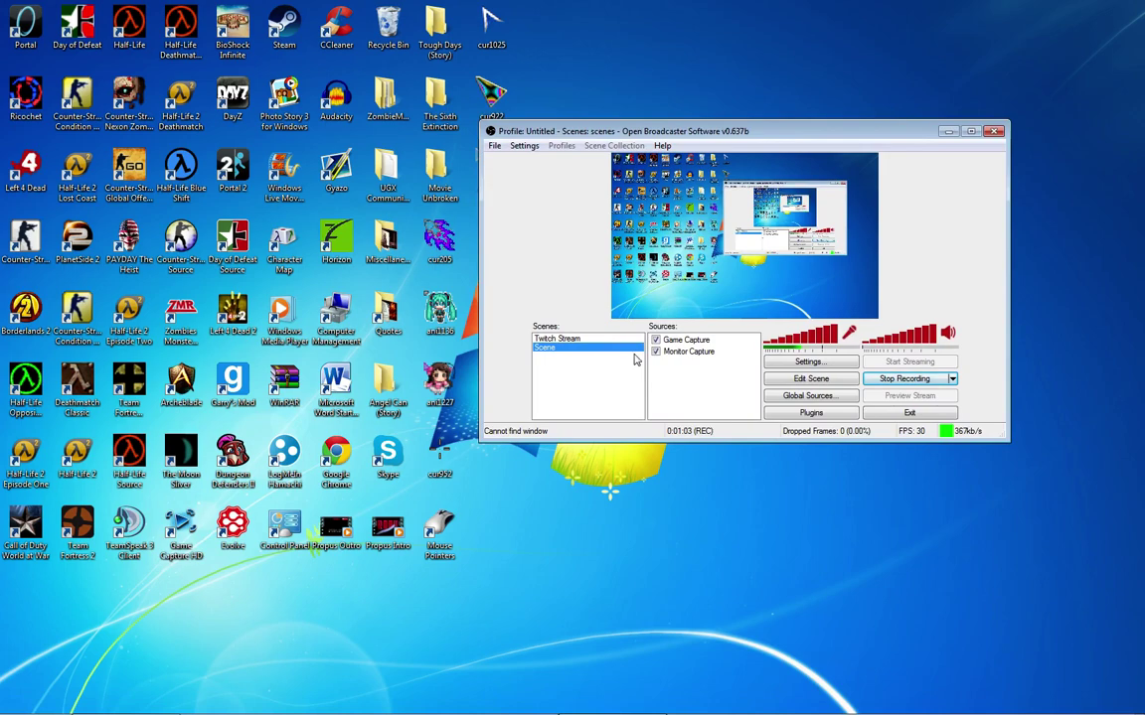
pyautogui.moveTo(612, 137); pyautogui.dragTo(592, 154)
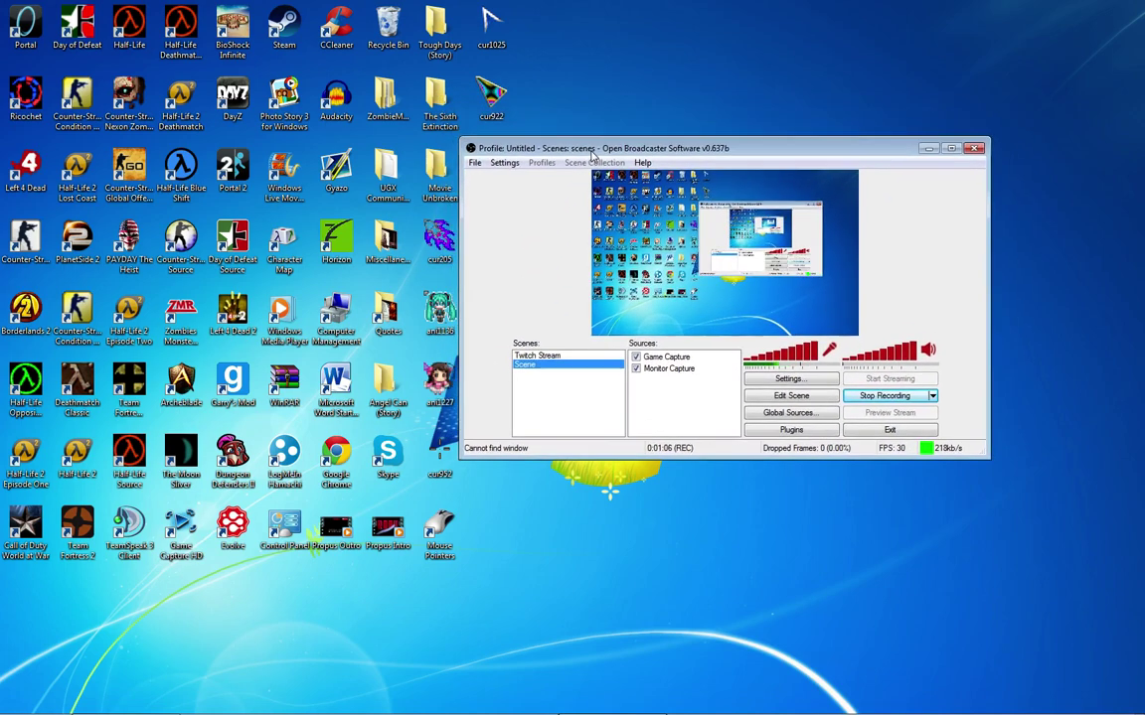
pyautogui.rightClick(559, 391)
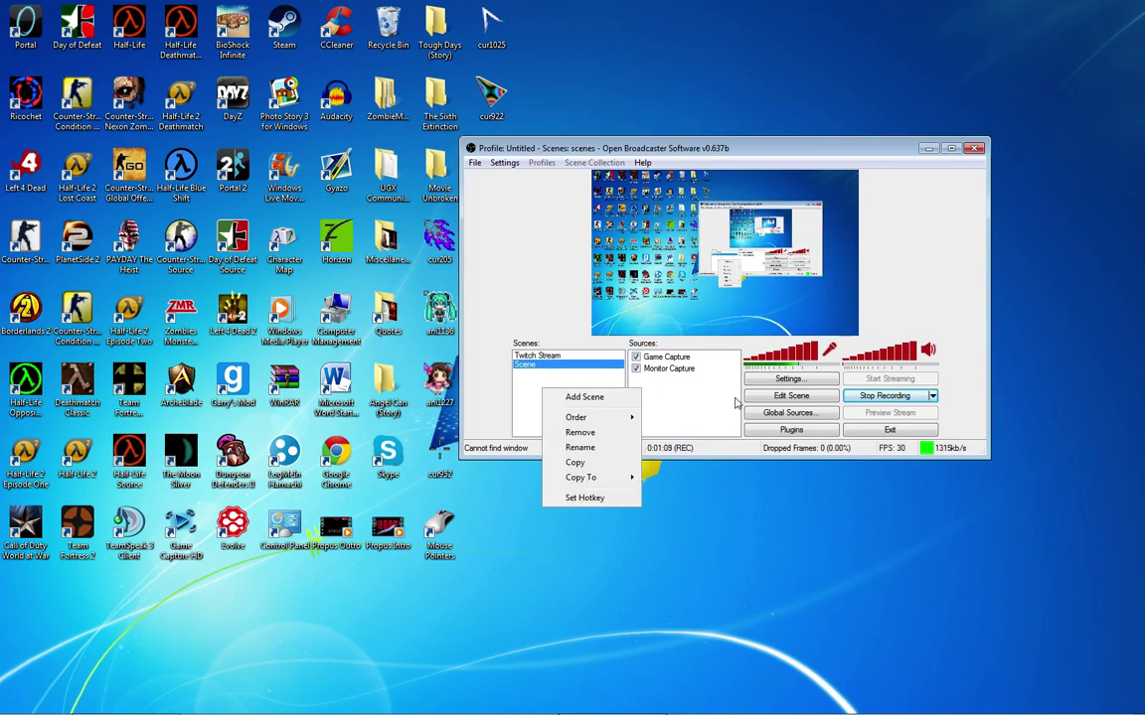
pyautogui.click(608, 487)
pyautogui.rightClick(578, 391)
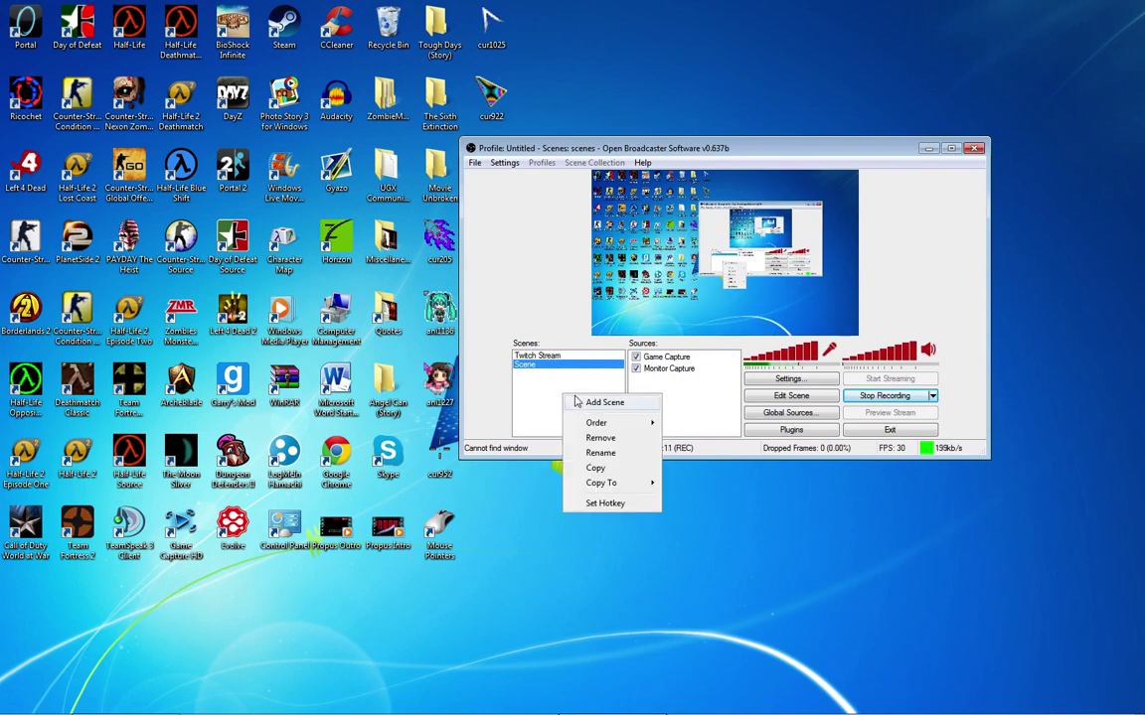
# Choose Add Scene and accept the default name 'Scene 2'
pyautogui.click(604, 402)
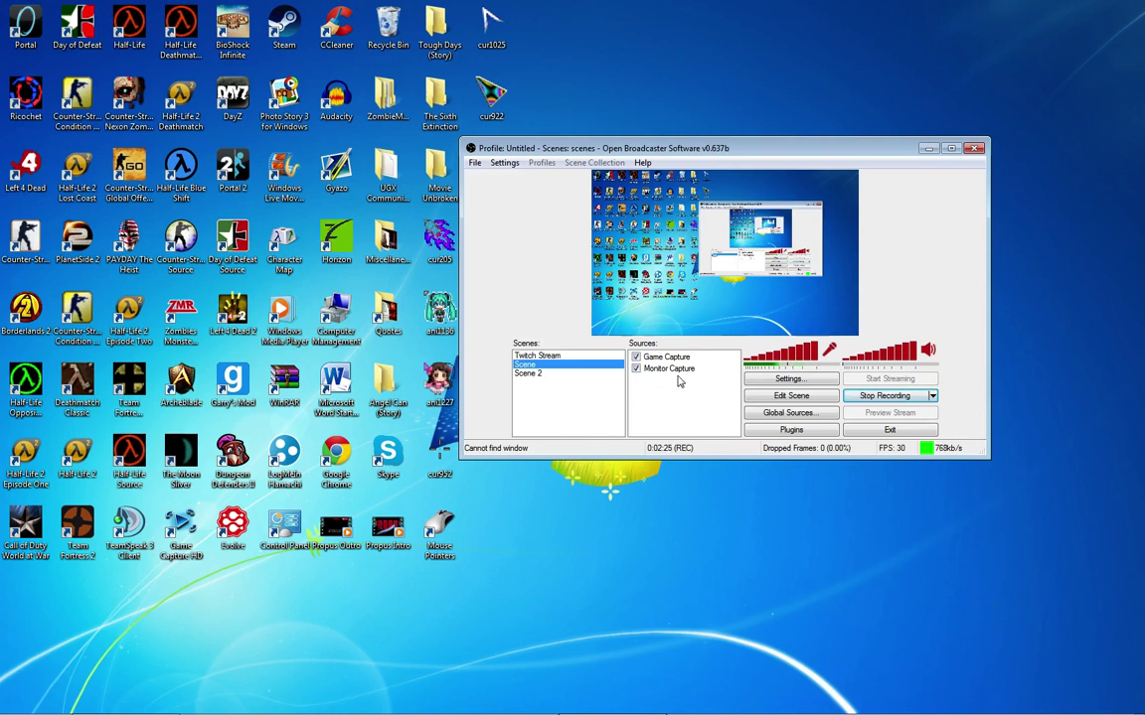
# Open OBS Settings, review the Encoding page with buffer size 15000, then view Broadcast Settings
pyautogui.moveTo(749, 157); pyautogui.dragTo(778, 210)
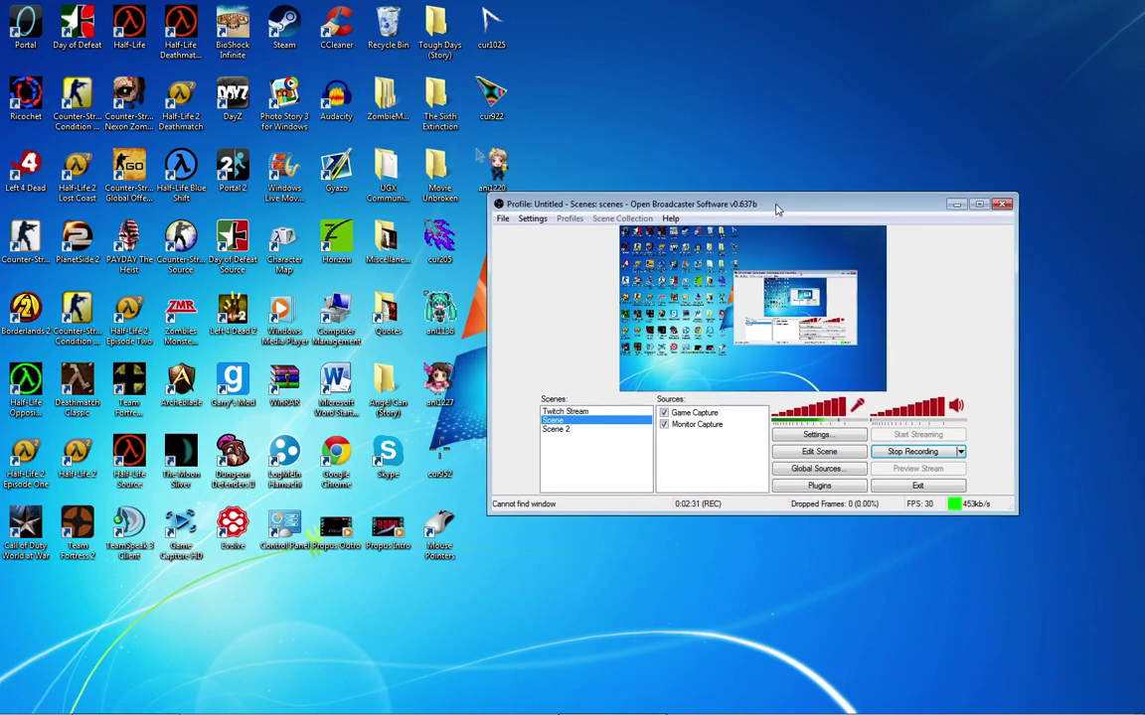
pyautogui.click(533, 218)
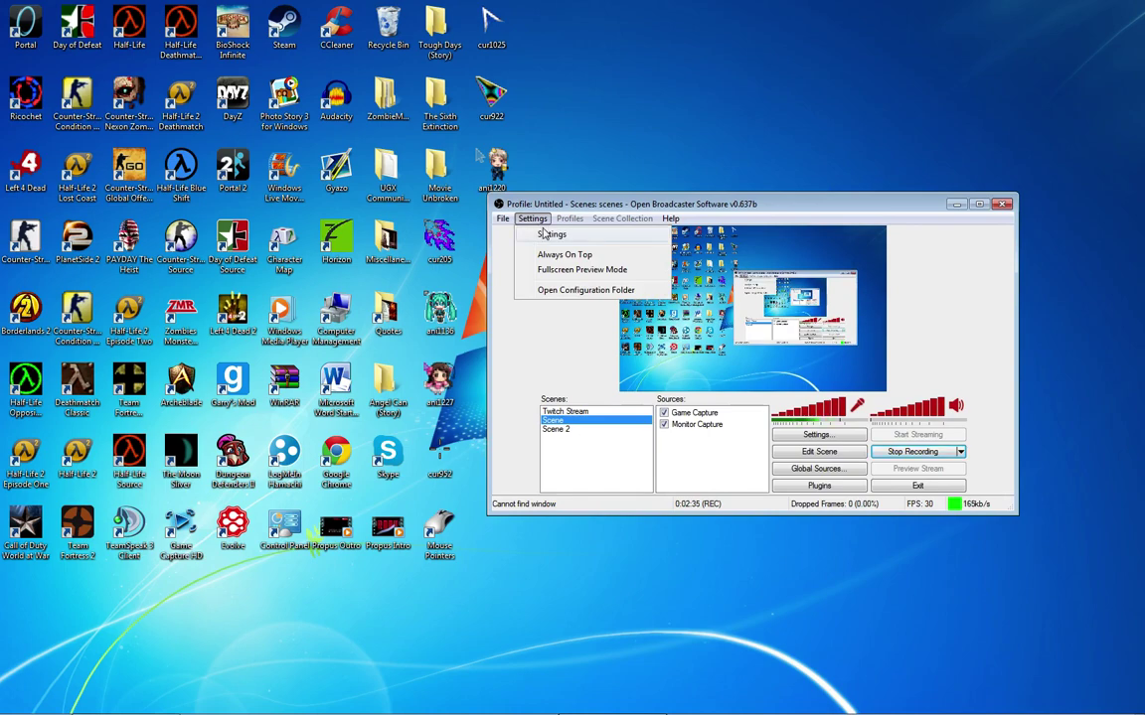
pyautogui.click(544, 235)
pyautogui.moveTo(659, 130); pyautogui.dragTo(579, 138)
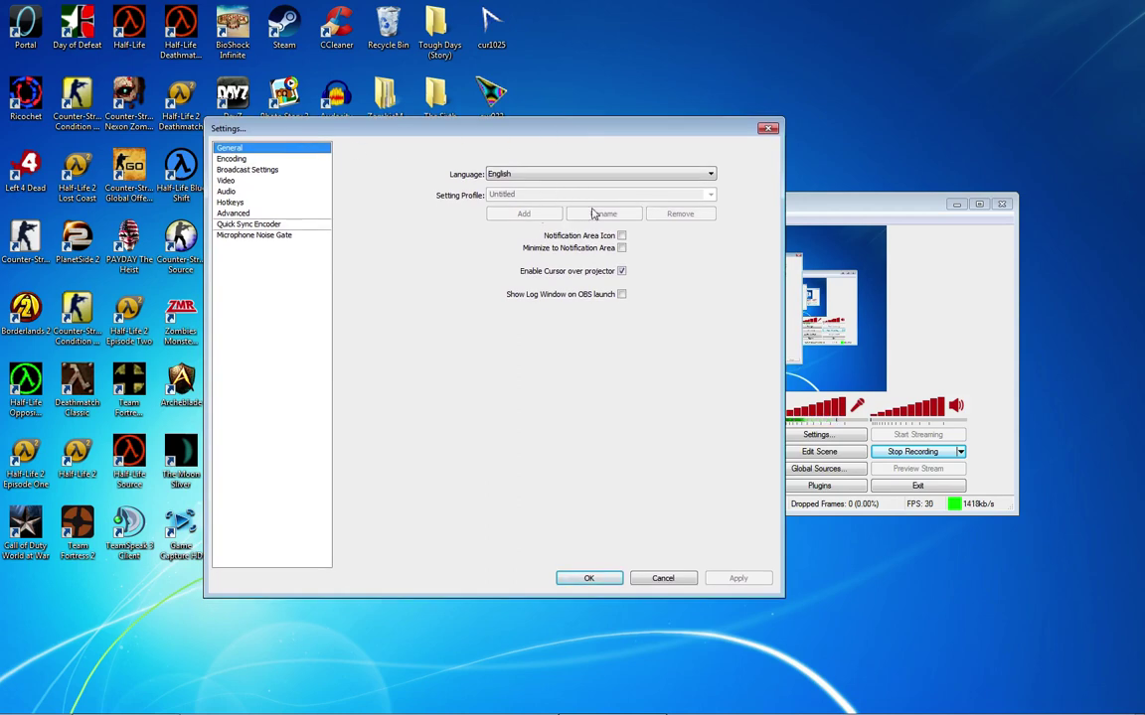
pyautogui.click(237, 160)
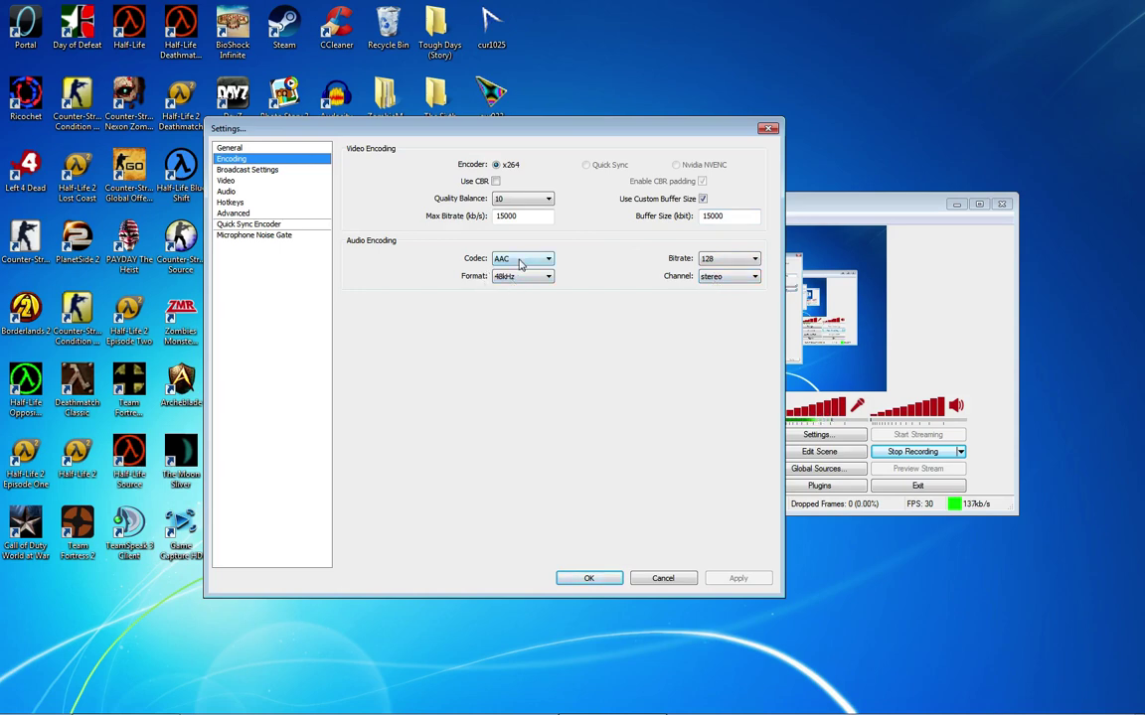
pyautogui.click(248, 170)
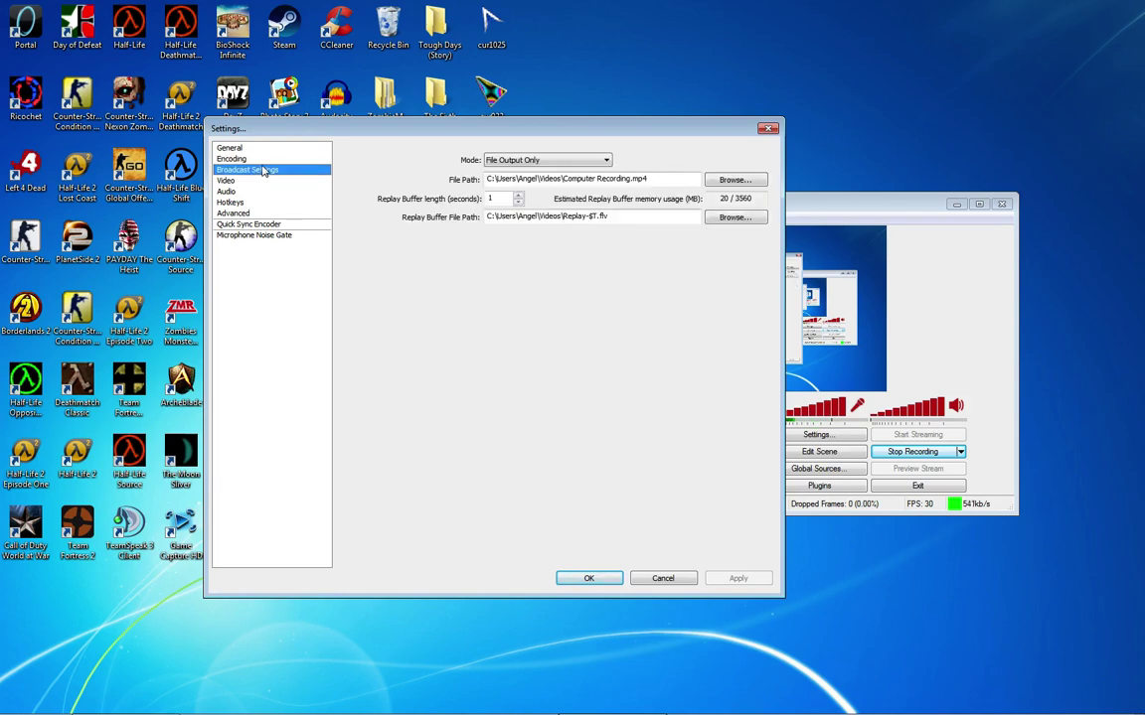
# Set the output mode to File Output Only, keeping the Computer Recording.mp4 save path
pyautogui.click(516, 160)
pyautogui.click(506, 172)
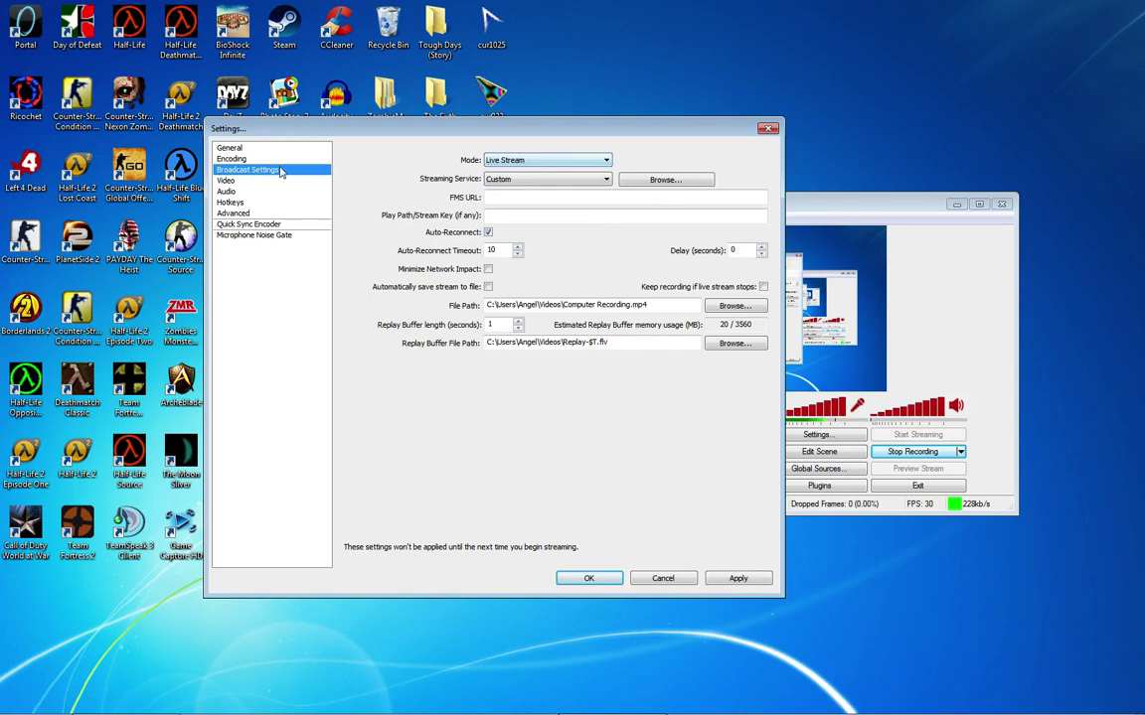
pyautogui.click(516, 162)
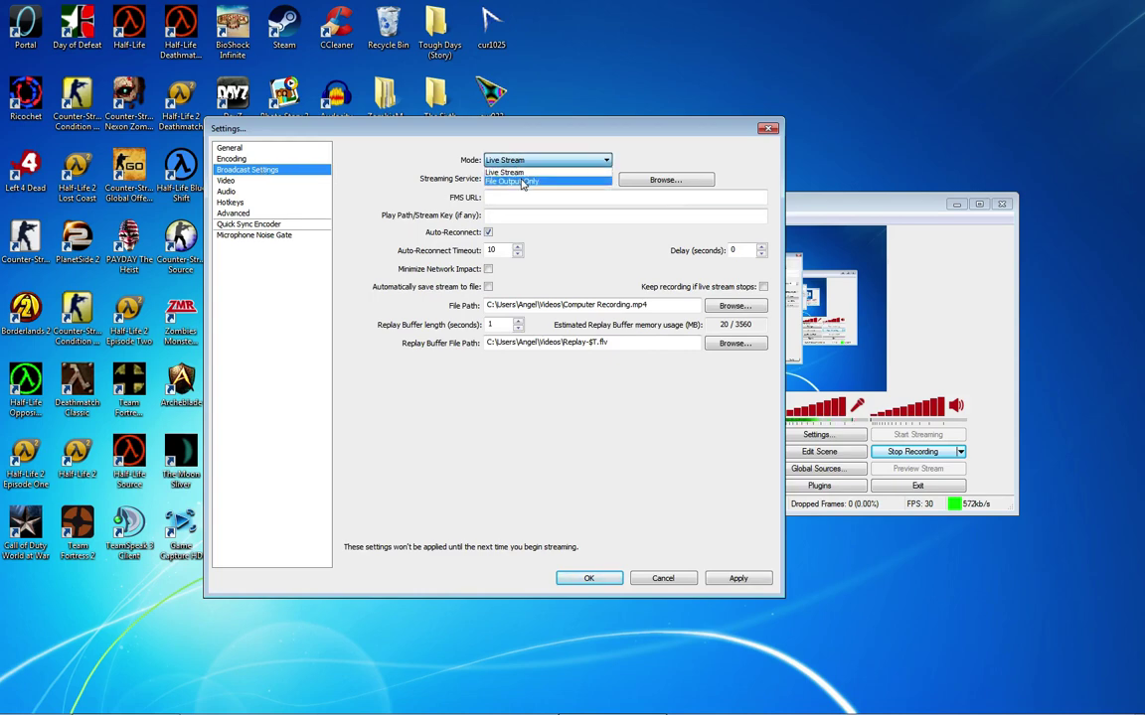
pyautogui.click(526, 181)
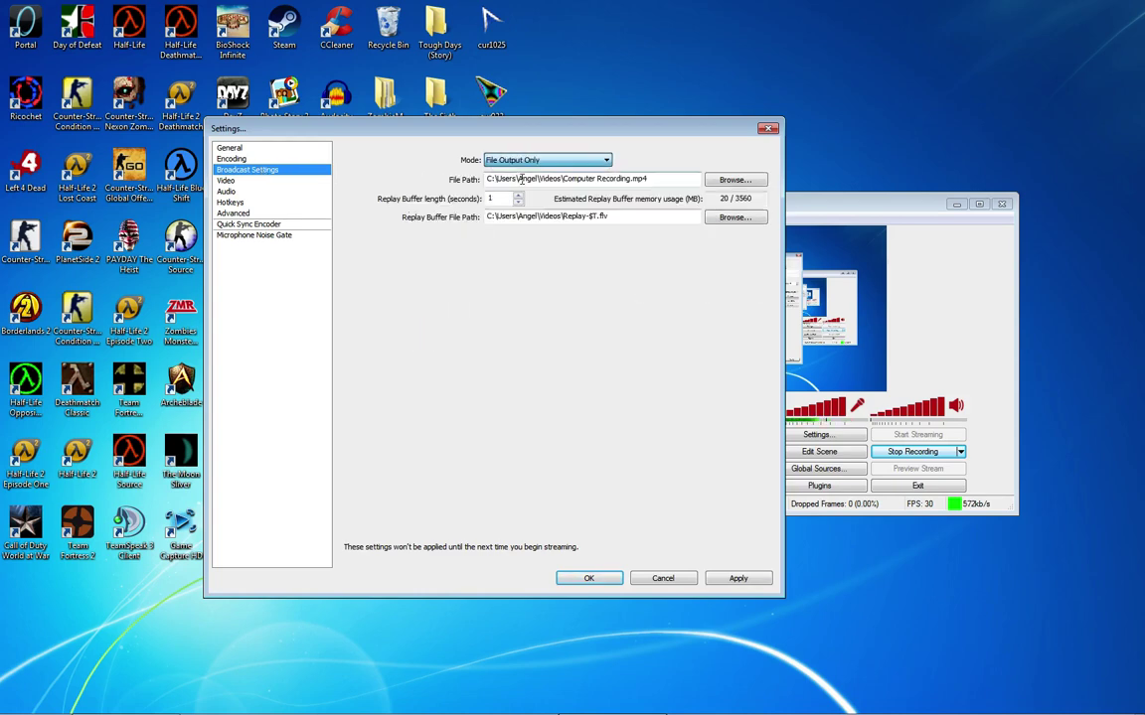
pyautogui.click(719, 185)
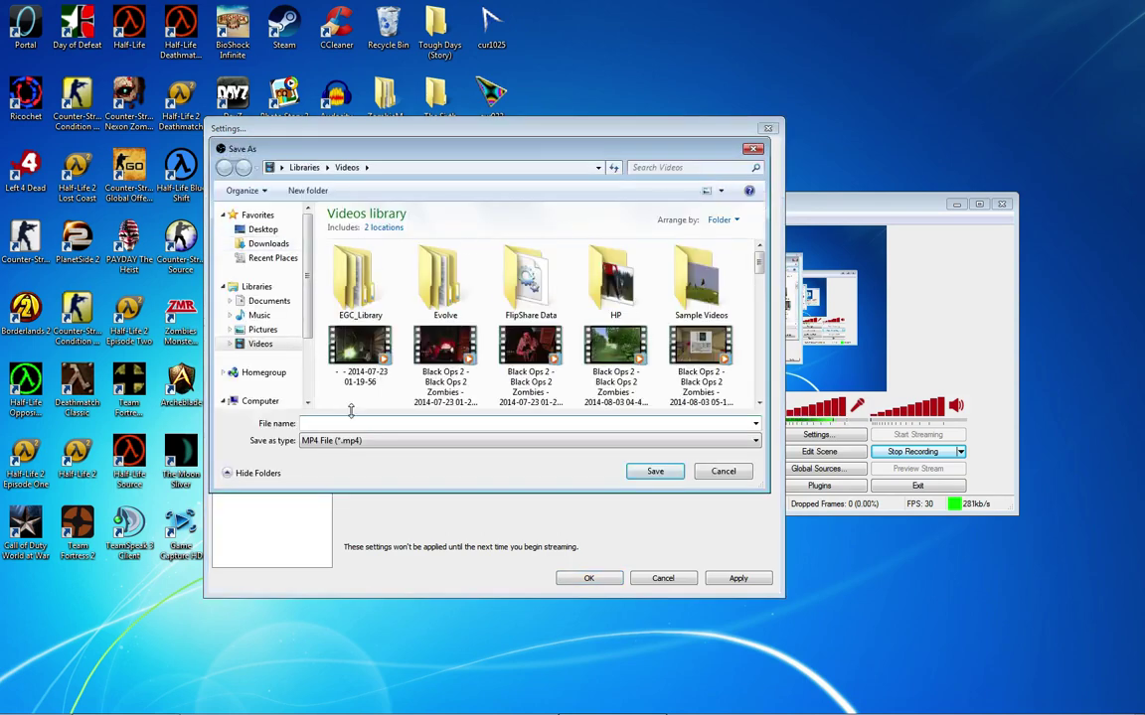
pyautogui.click(752, 151)
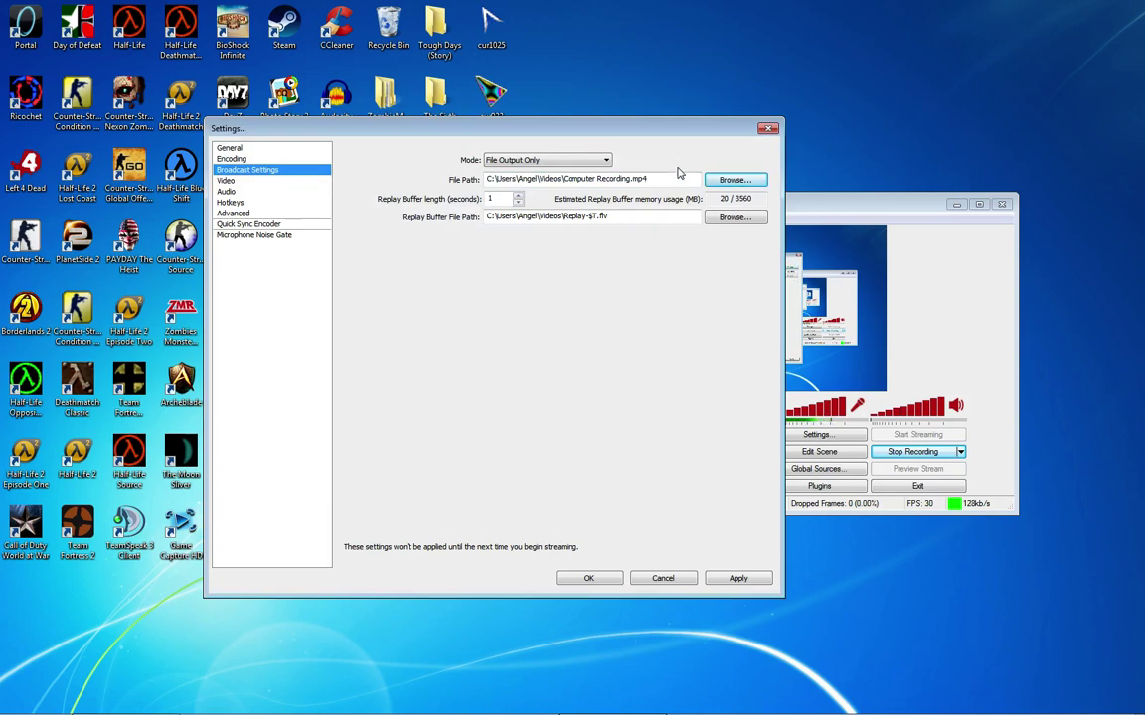
# Close the Settings window and reopen OBS Settings
pyautogui.click(227, 180)
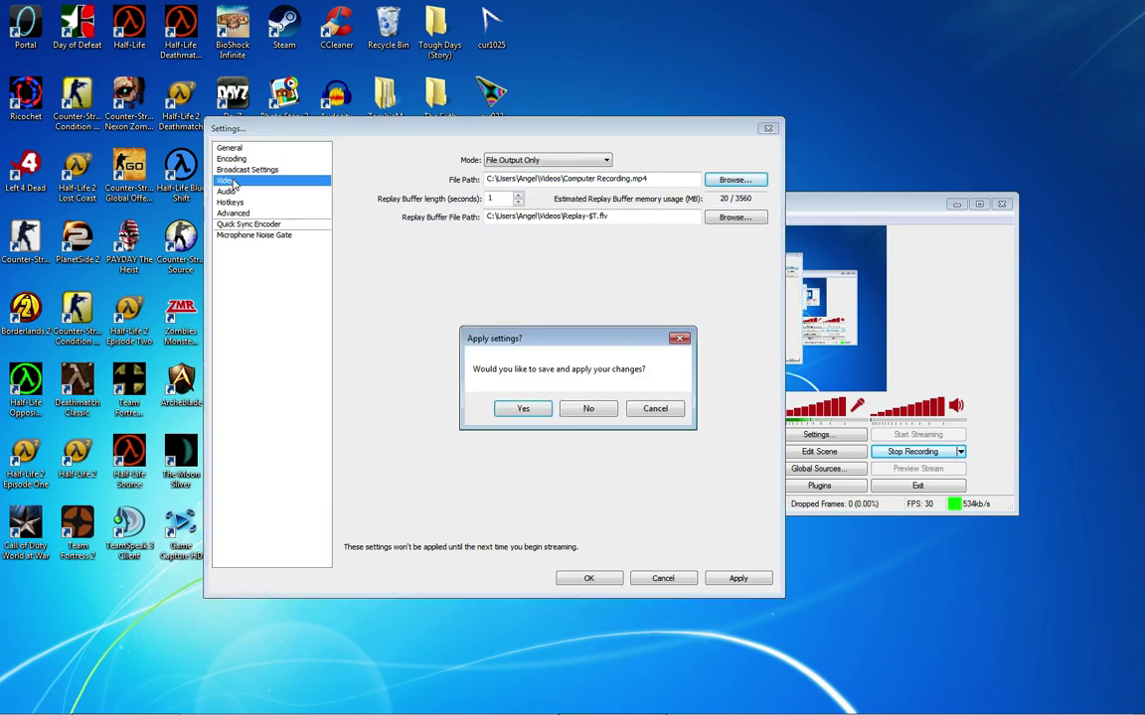
pyautogui.press('Escape')
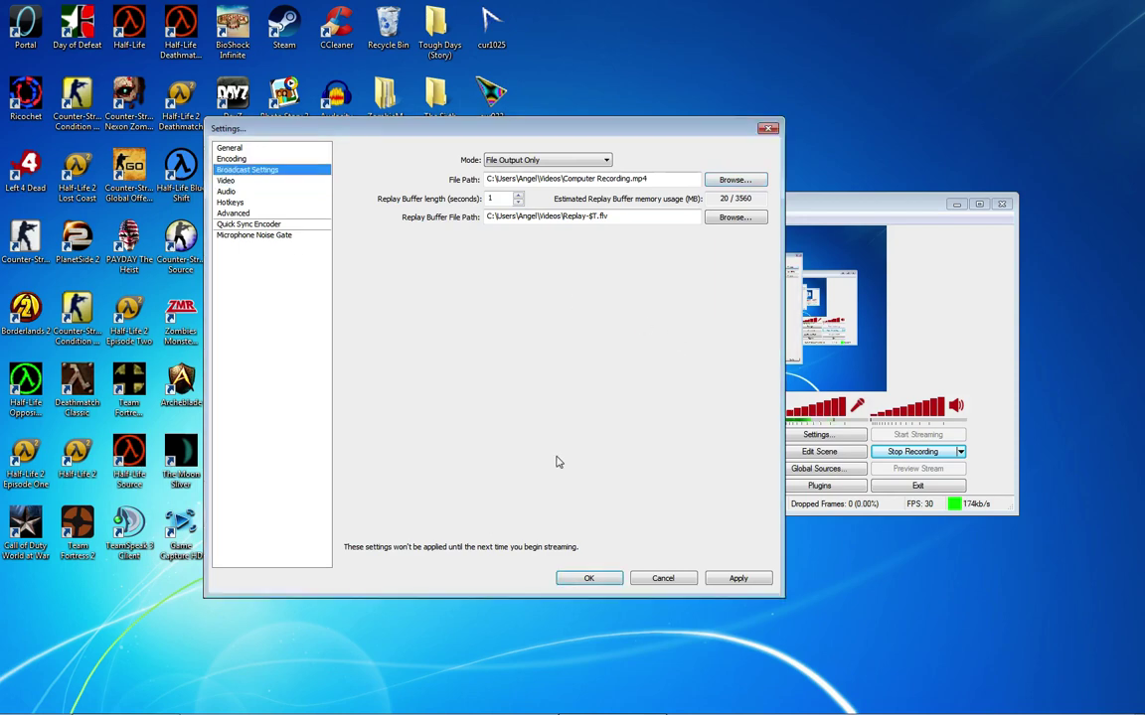
pyautogui.click(663, 578)
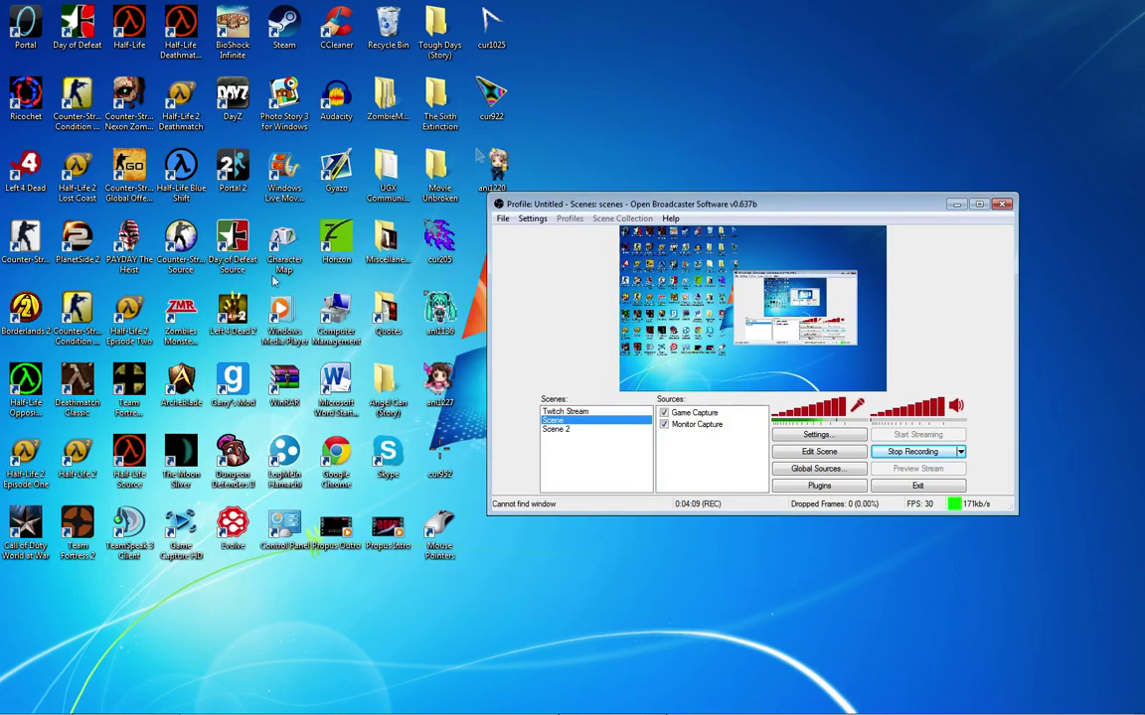
pyautogui.click(532, 218)
pyautogui.click(537, 234)
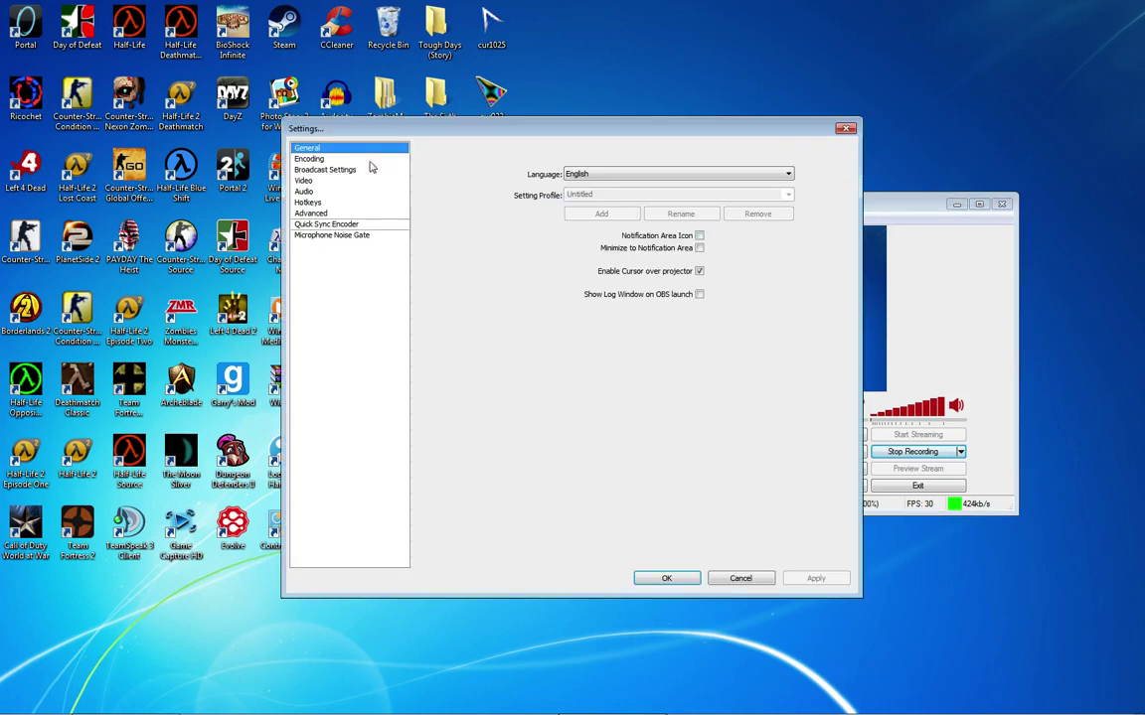
# Keep the AMD Radeon HD 7450 adapter and the custom 1680x1050 base resolution
pyautogui.click(304, 181)
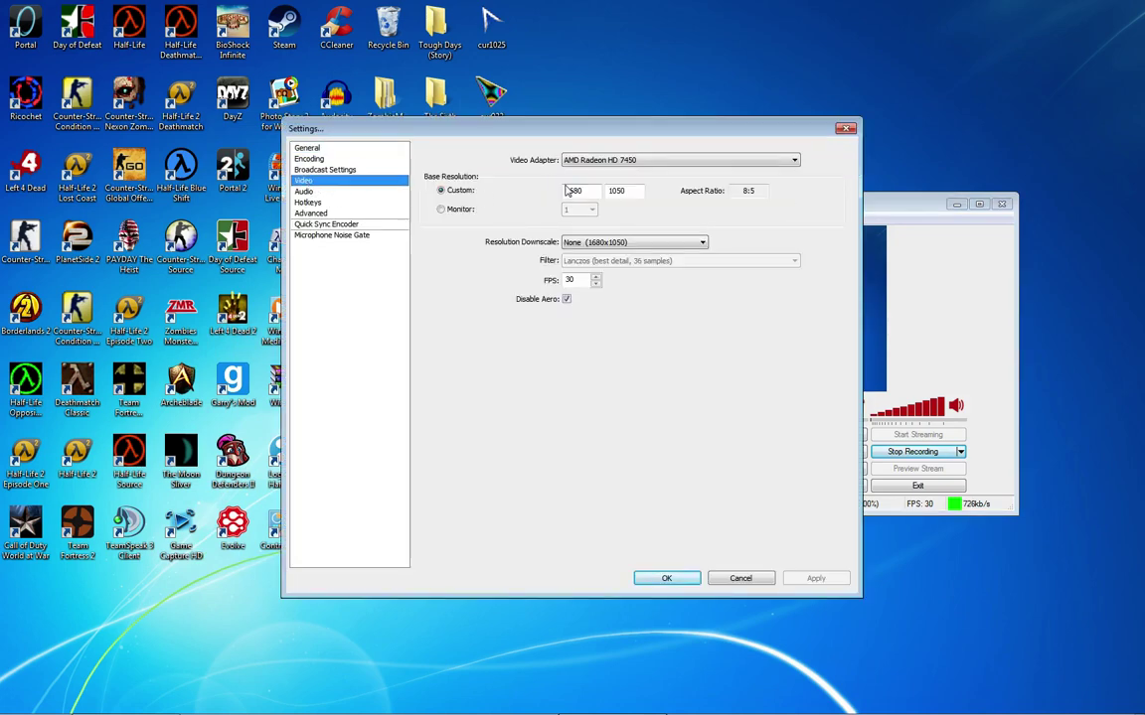
pyautogui.click(594, 161)
pyautogui.click(596, 171)
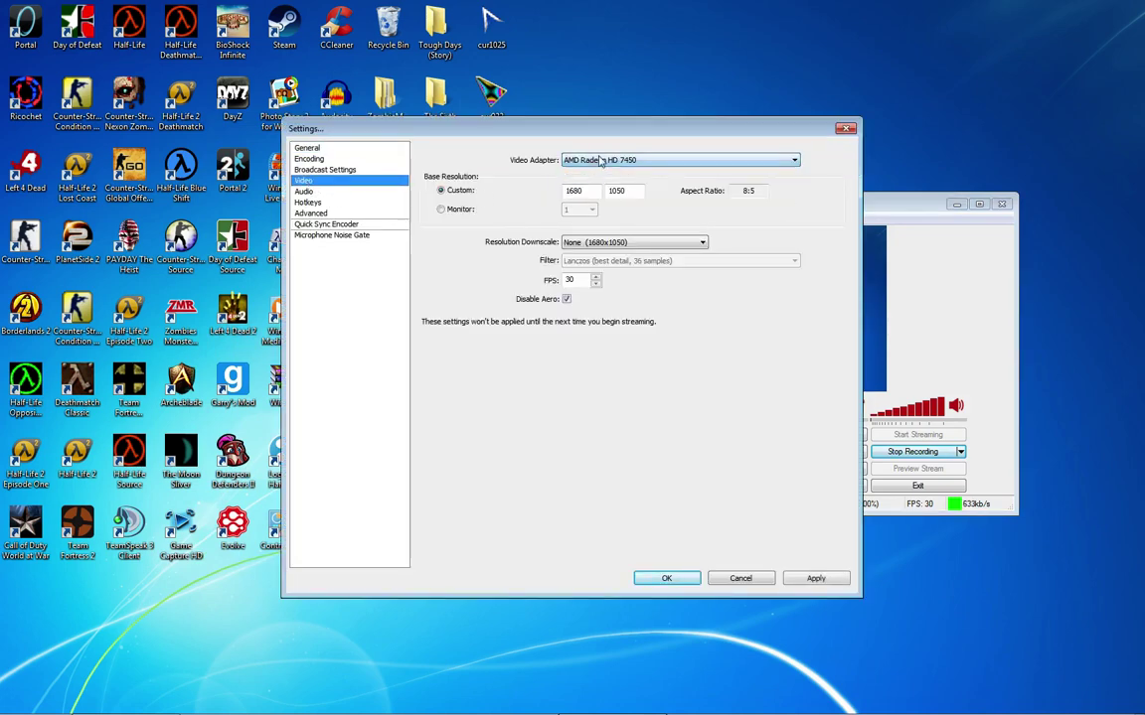
pyautogui.click(601, 161)
pyautogui.click(608, 172)
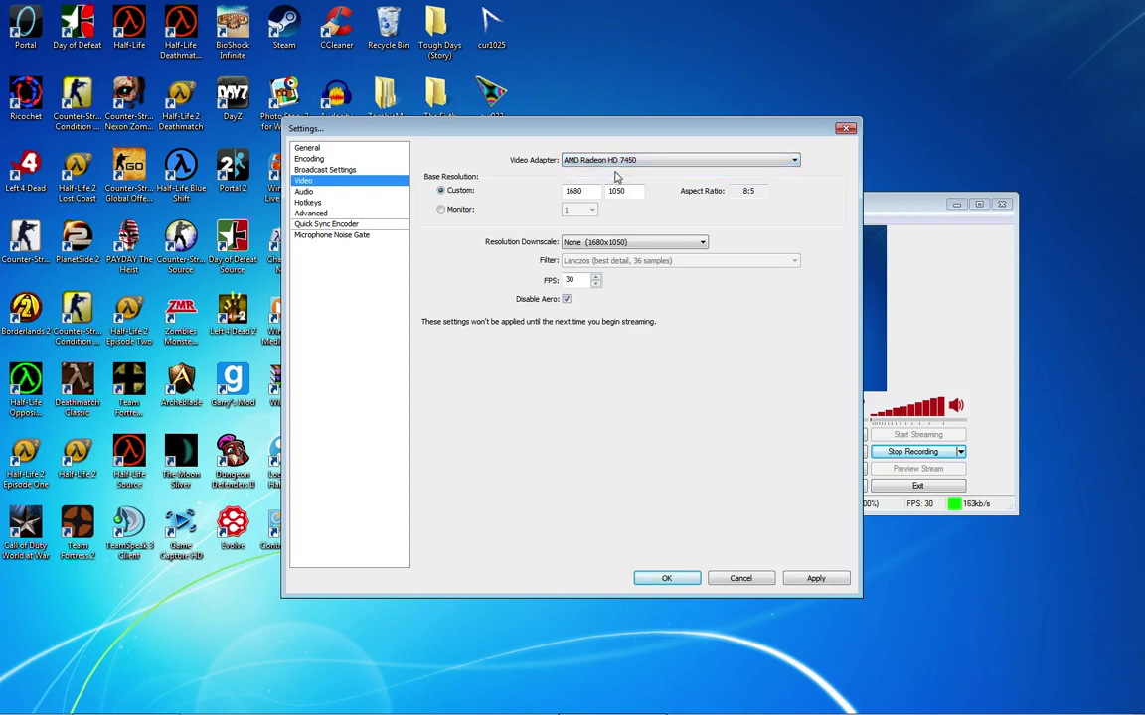
pyautogui.press('Tab')
pyautogui.click(441, 209)
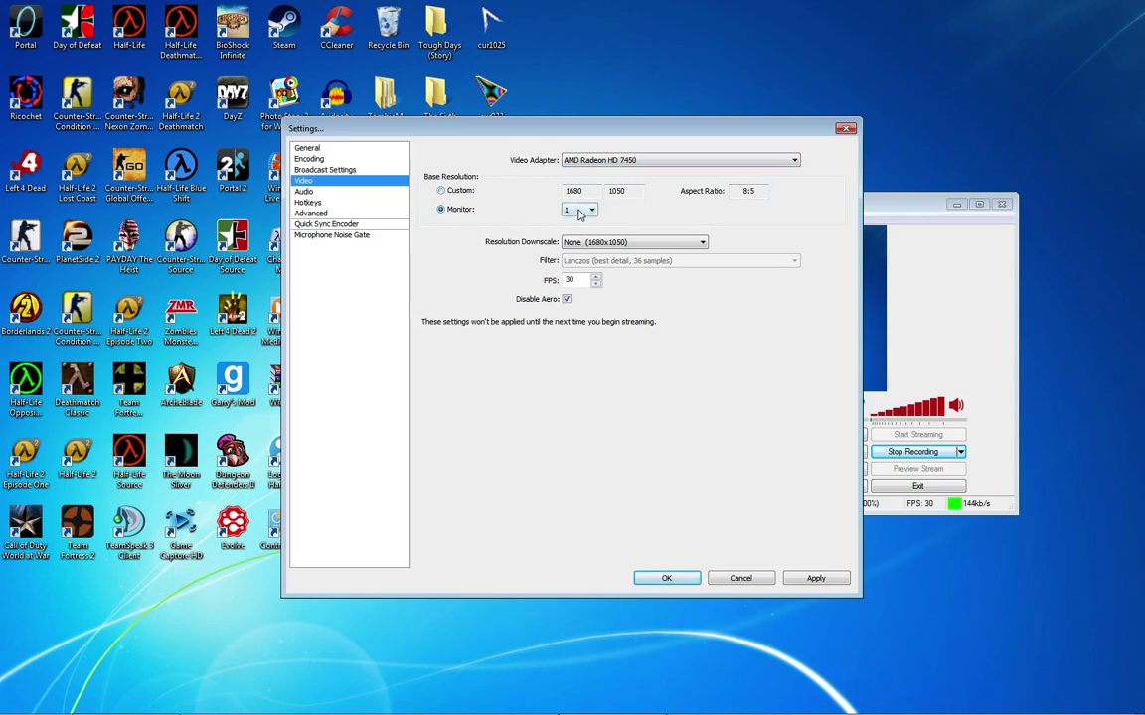
pyautogui.click(440, 190)
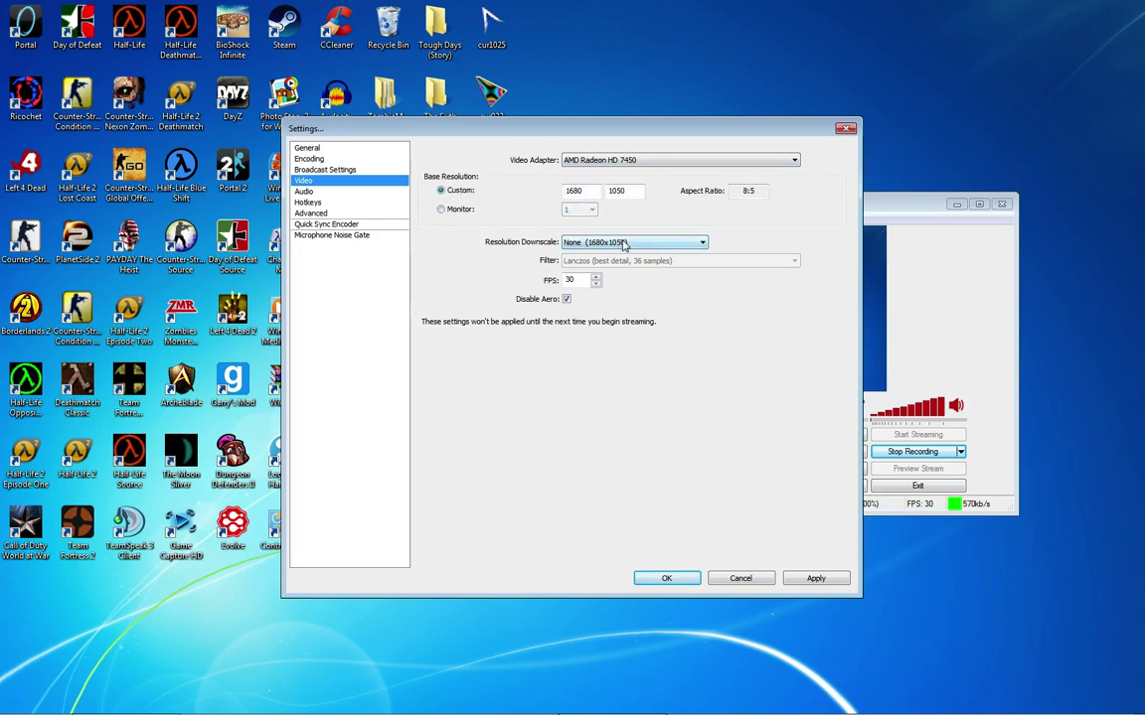
# Set resolution downscale to None (1680x1050), leaving the Lanczos filter
pyautogui.click(594, 245)
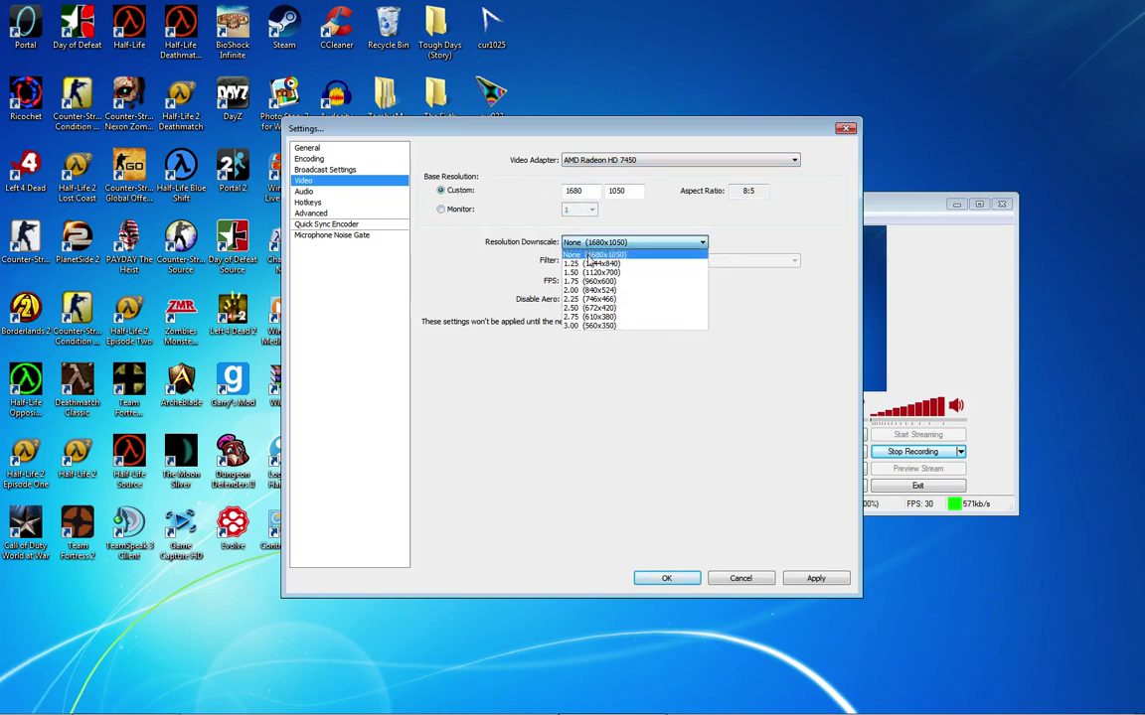
pyautogui.click(594, 247)
pyautogui.click(594, 246)
pyautogui.click(596, 250)
pyautogui.click(596, 246)
pyautogui.click(596, 261)
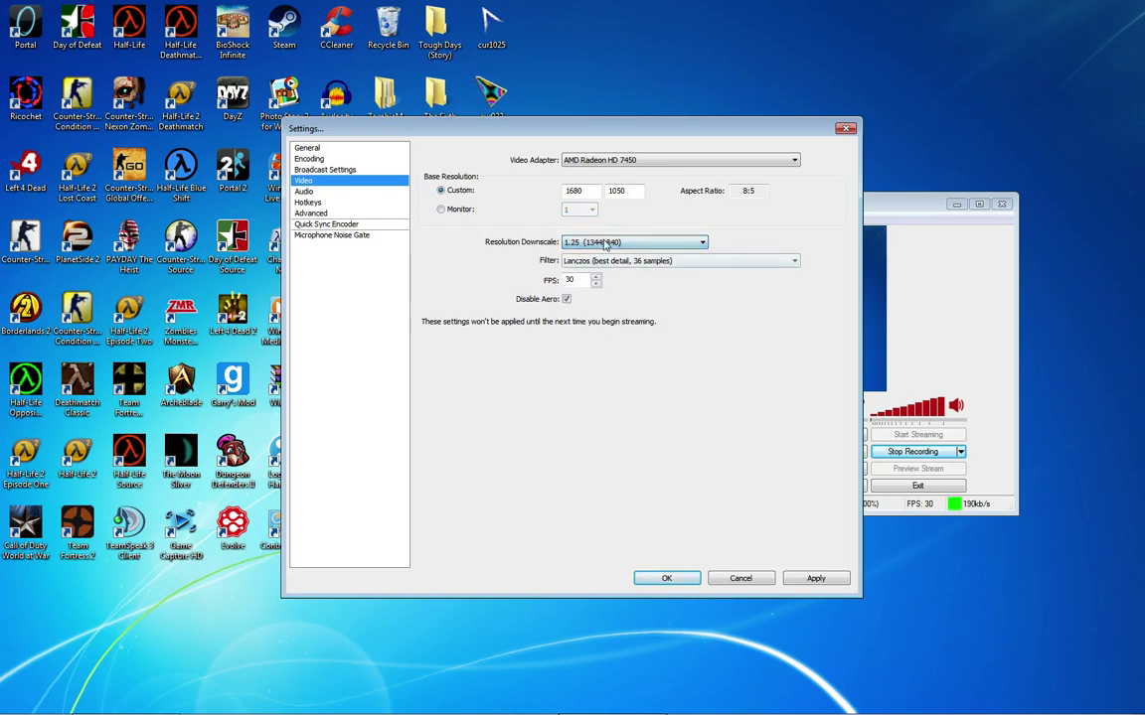
pyautogui.click(672, 261)
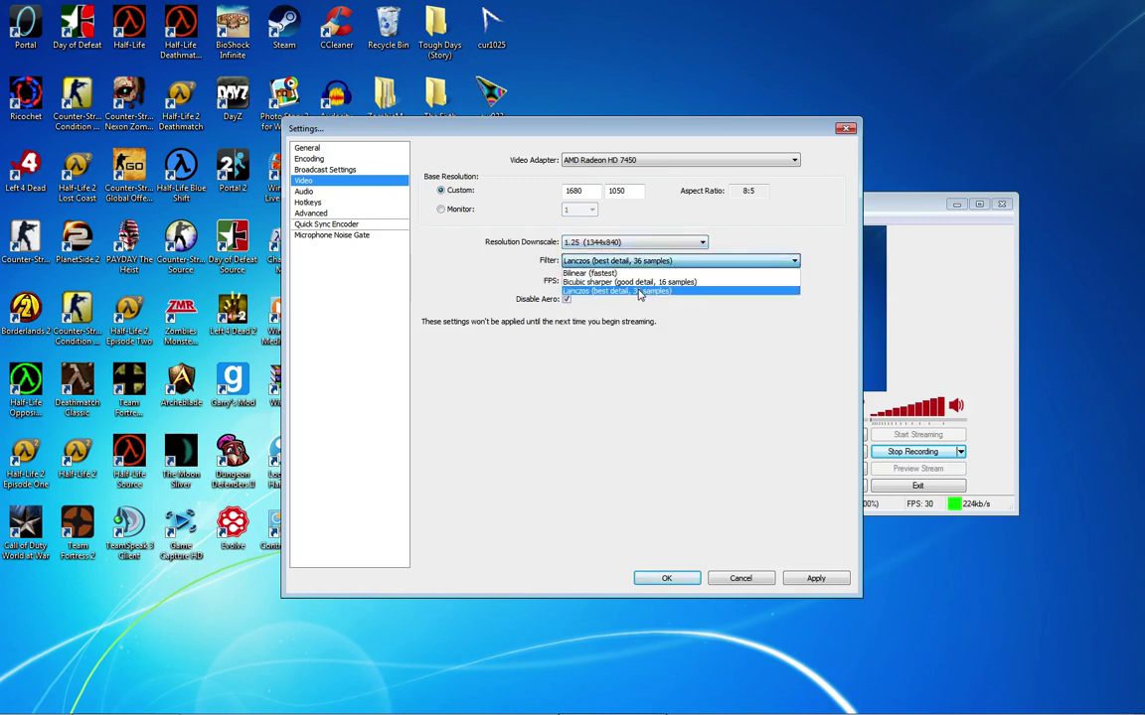
pyautogui.click(639, 292)
pyautogui.click(666, 244)
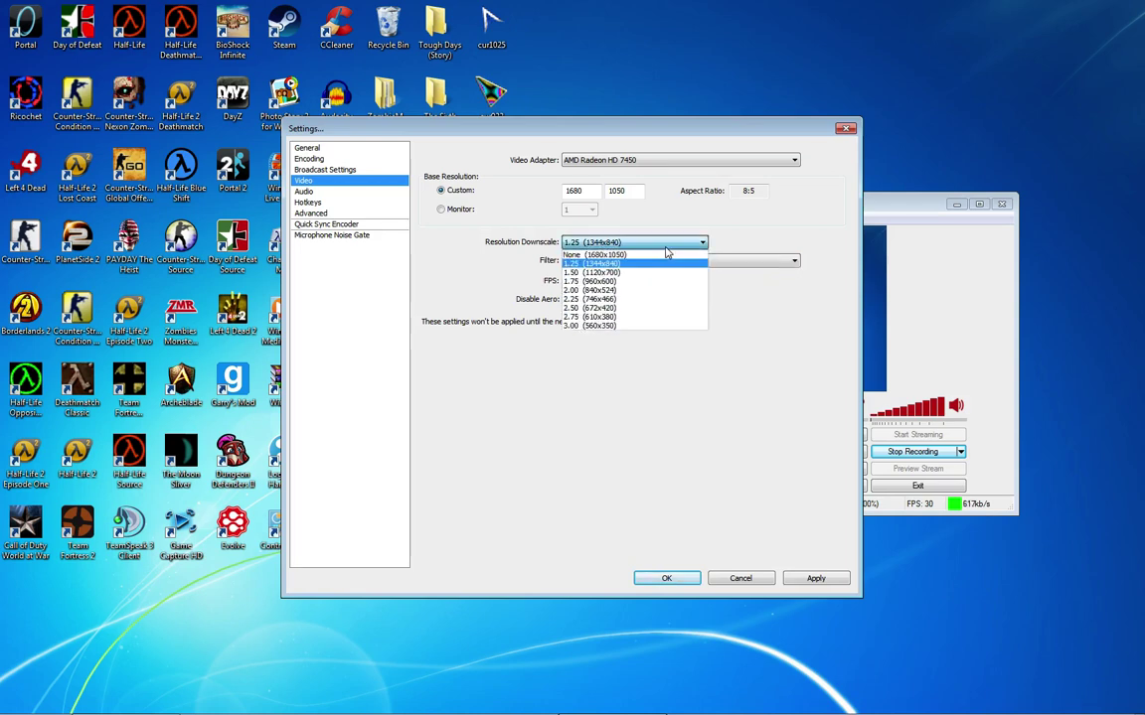
pyautogui.click(658, 264)
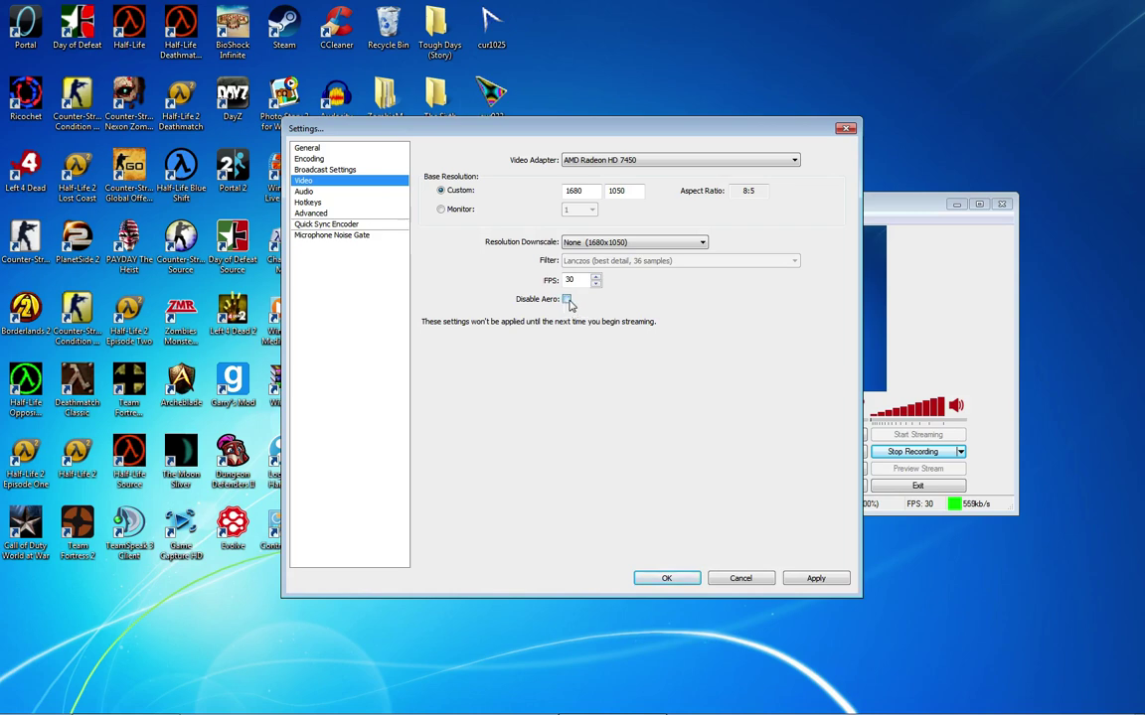
# Tick Disable Aero and apply the video settings
pyautogui.click(567, 300)
pyautogui.click(304, 190)
pyautogui.click(644, 411)
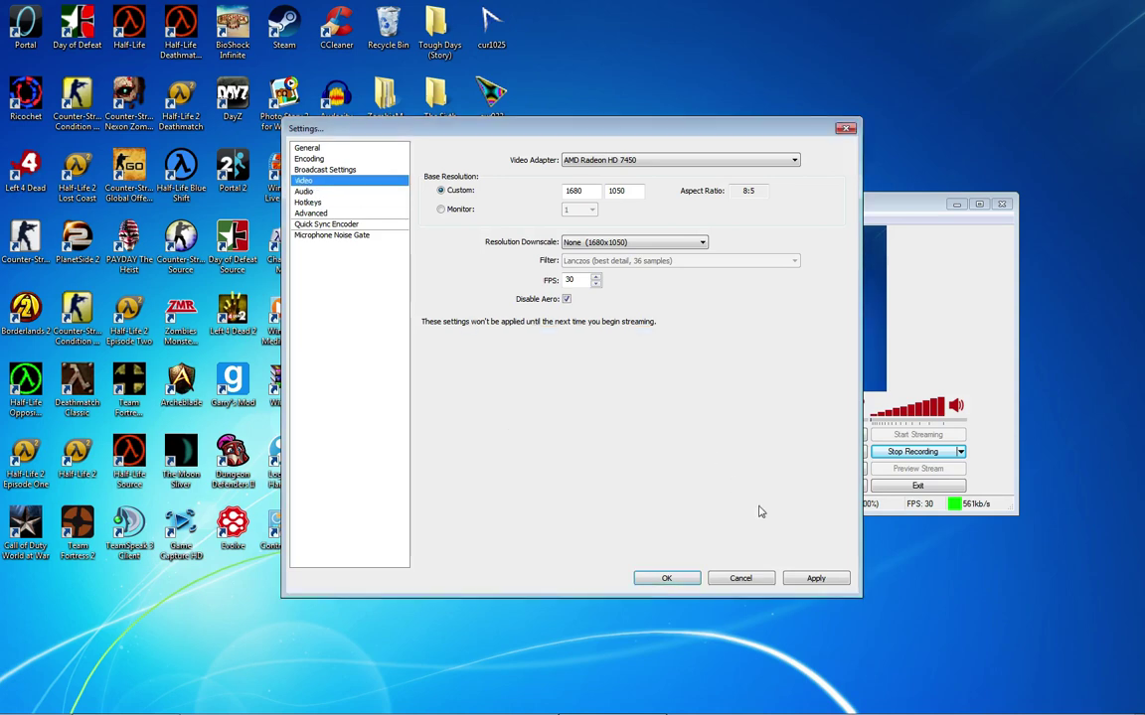
pyautogui.click(816, 582)
# Review the Audio, Hotkeys and Advanced pages, showing x264 preset veryfast and profile high
pyautogui.click(304, 190)
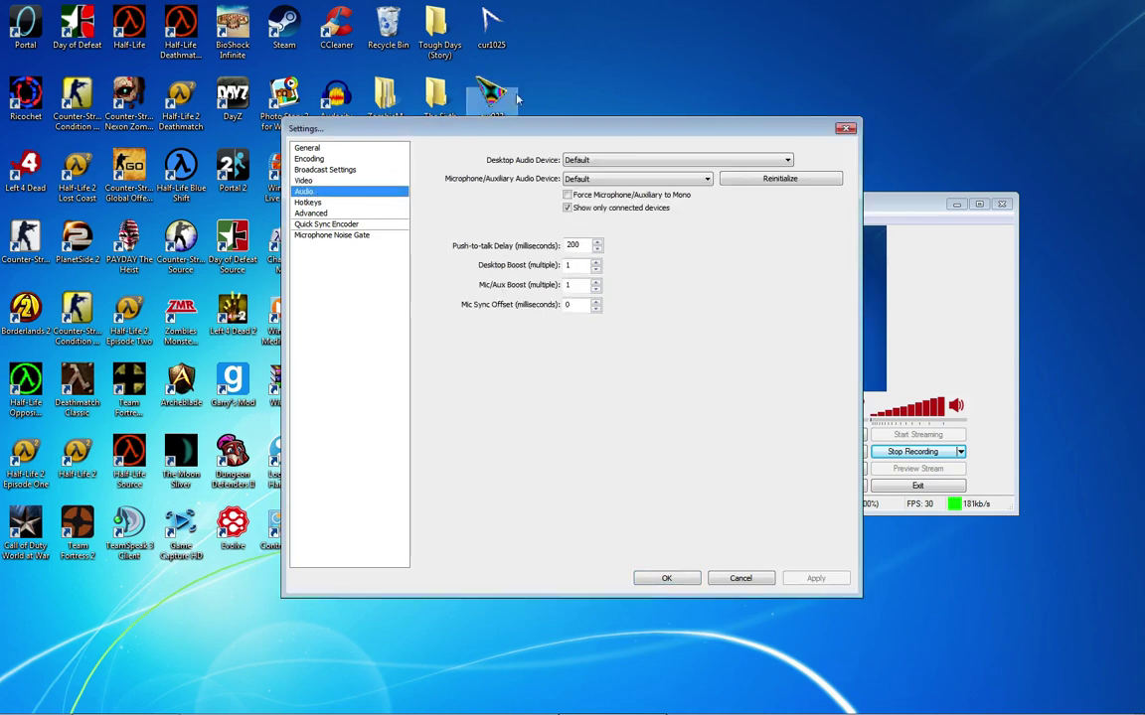
pyautogui.click(305, 213)
pyautogui.click(307, 201)
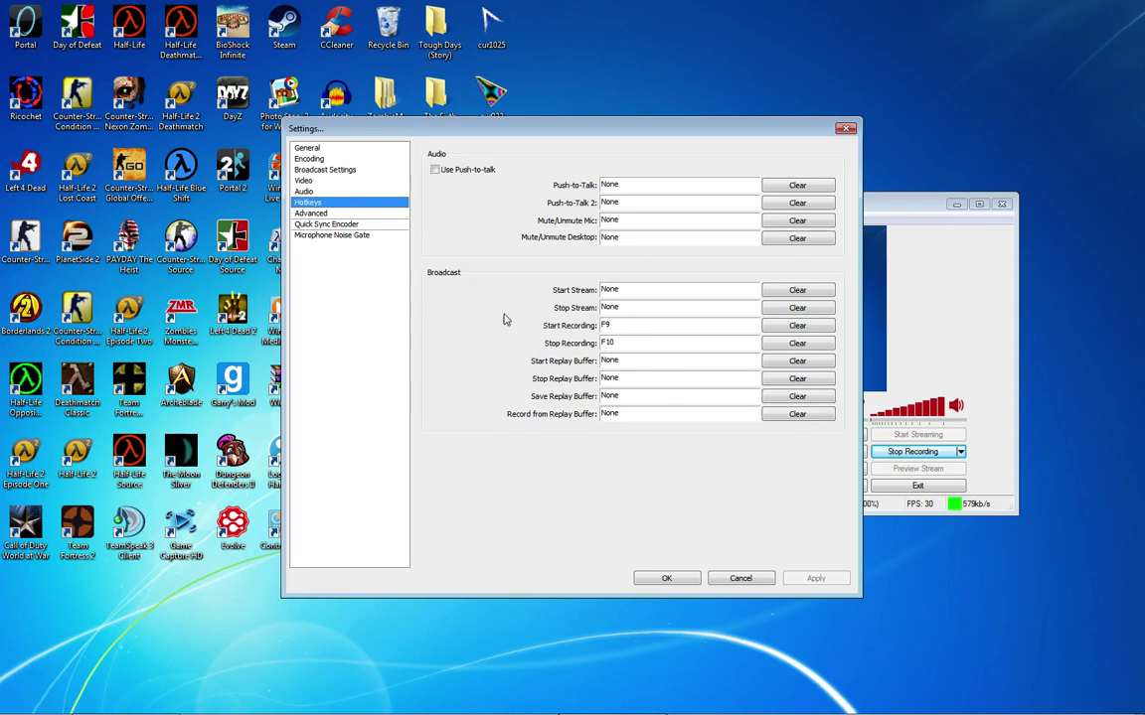
pyautogui.click(314, 213)
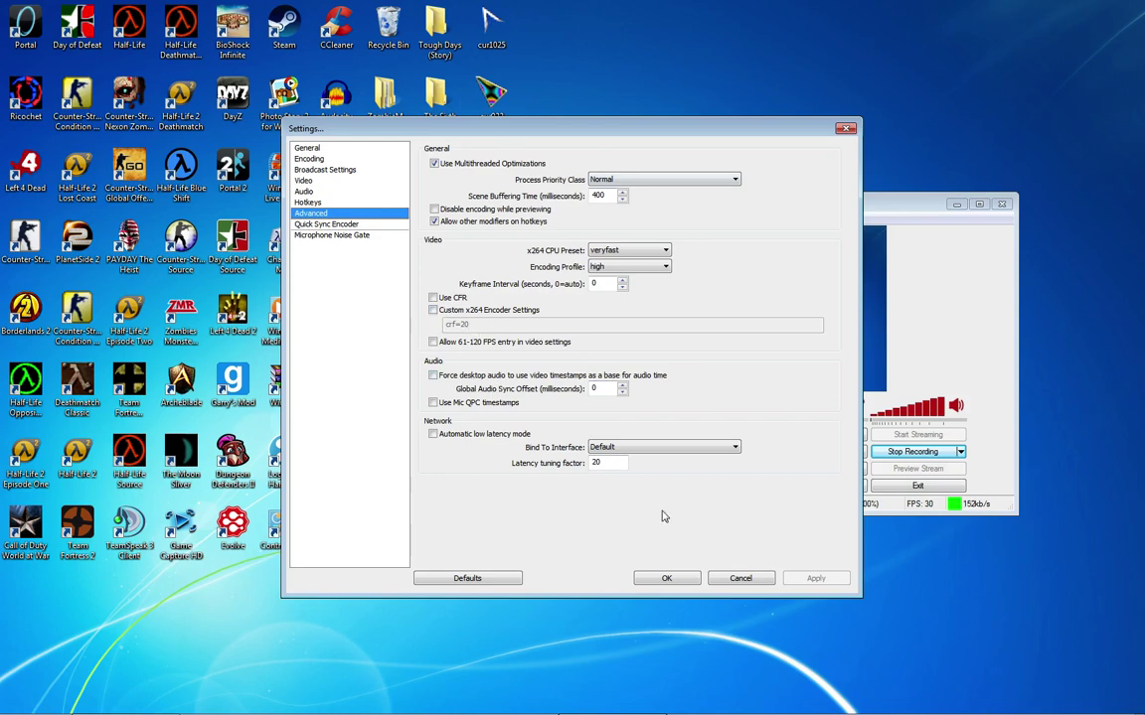
# Browse Quick Sync Encoder, Microphone Noise Gate, Advanced, General, Broadcast and Encoding pages, then close Settings
pyautogui.click(355, 225)
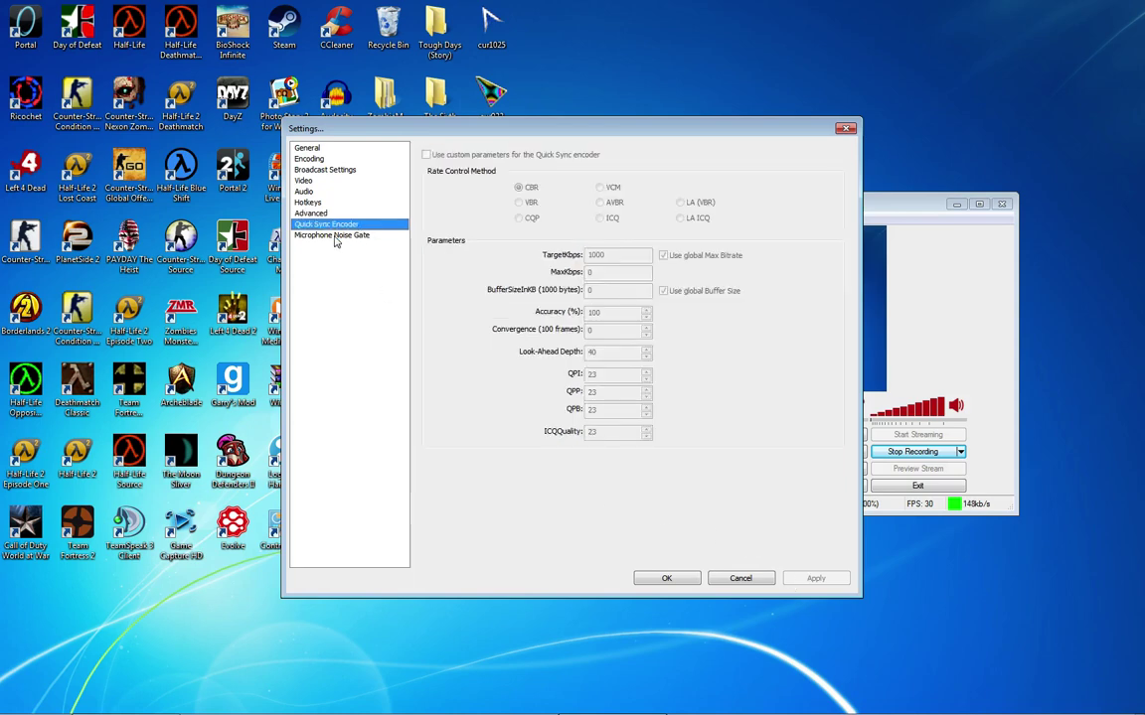
pyautogui.click(343, 235)
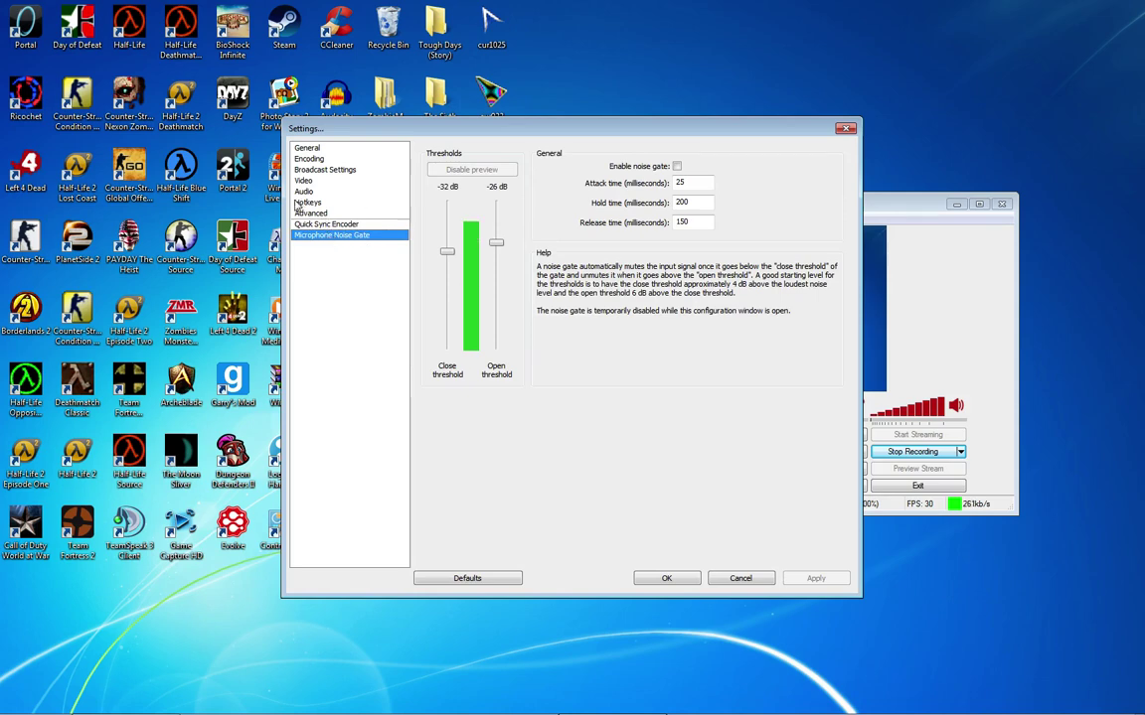
pyautogui.press('Up')
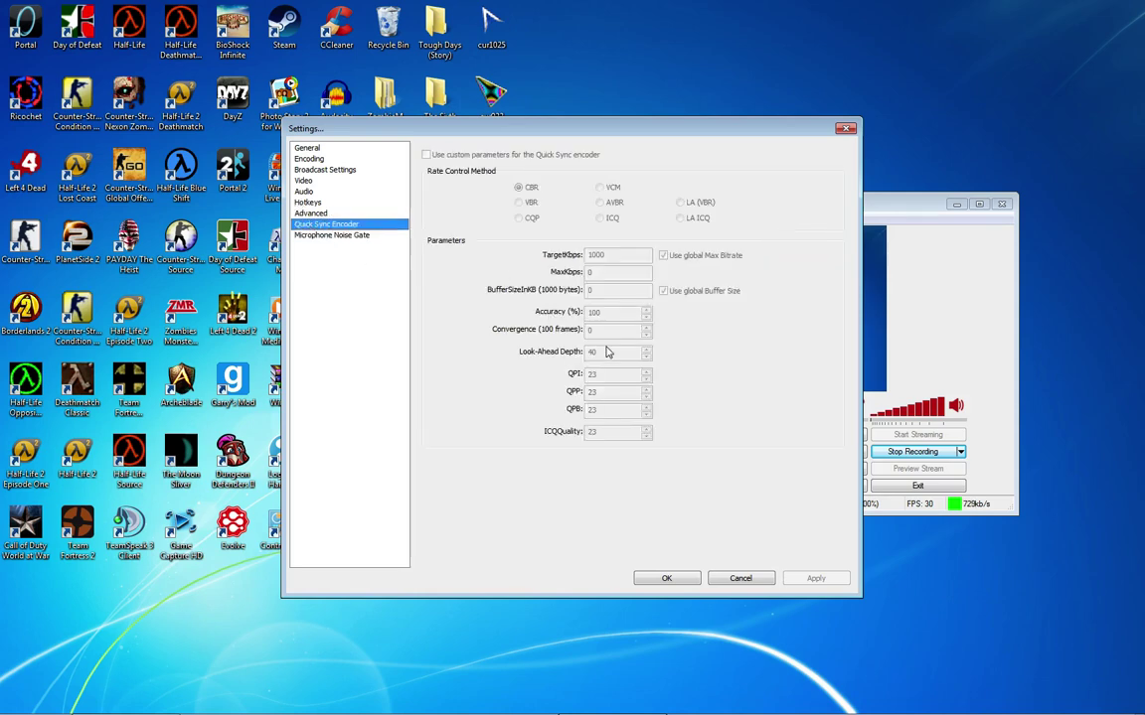
pyautogui.click(363, 210)
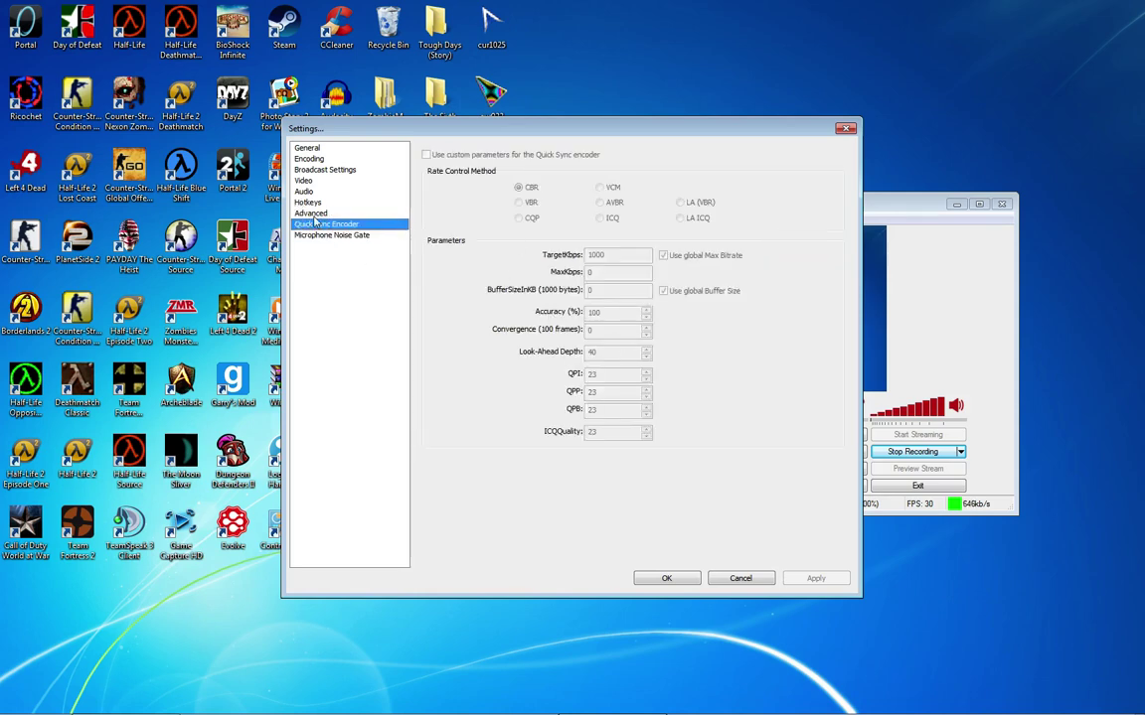
pyautogui.click(316, 148)
pyautogui.click(324, 170)
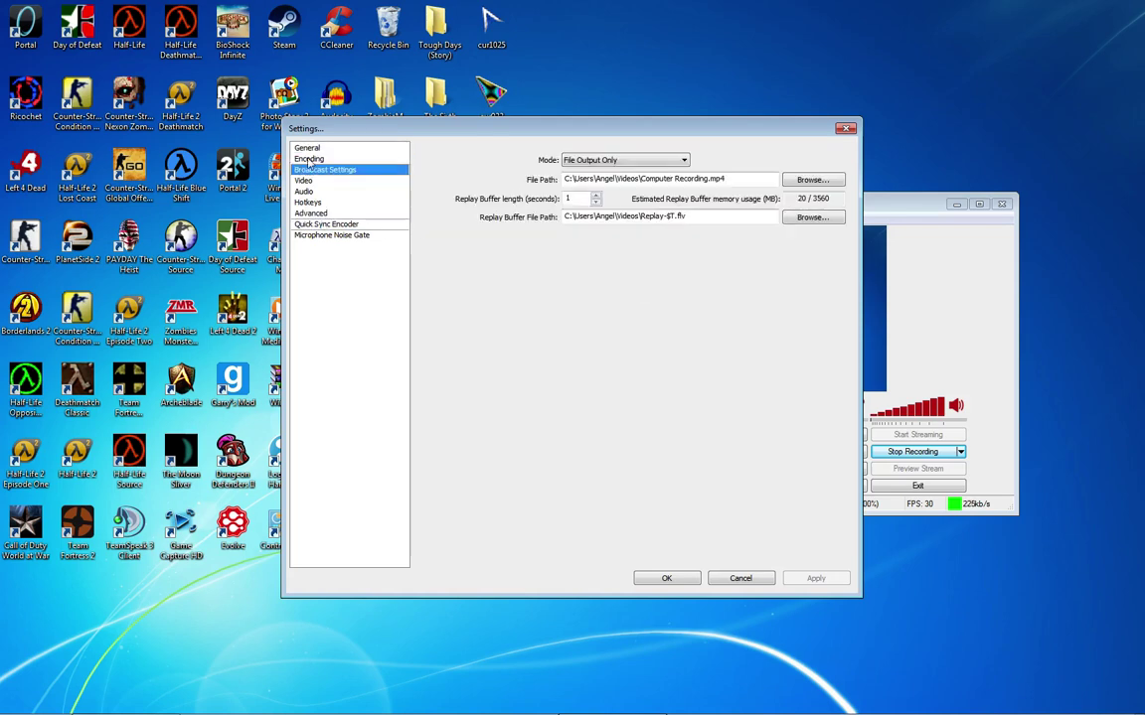
pyautogui.click(309, 159)
pyautogui.click(846, 128)
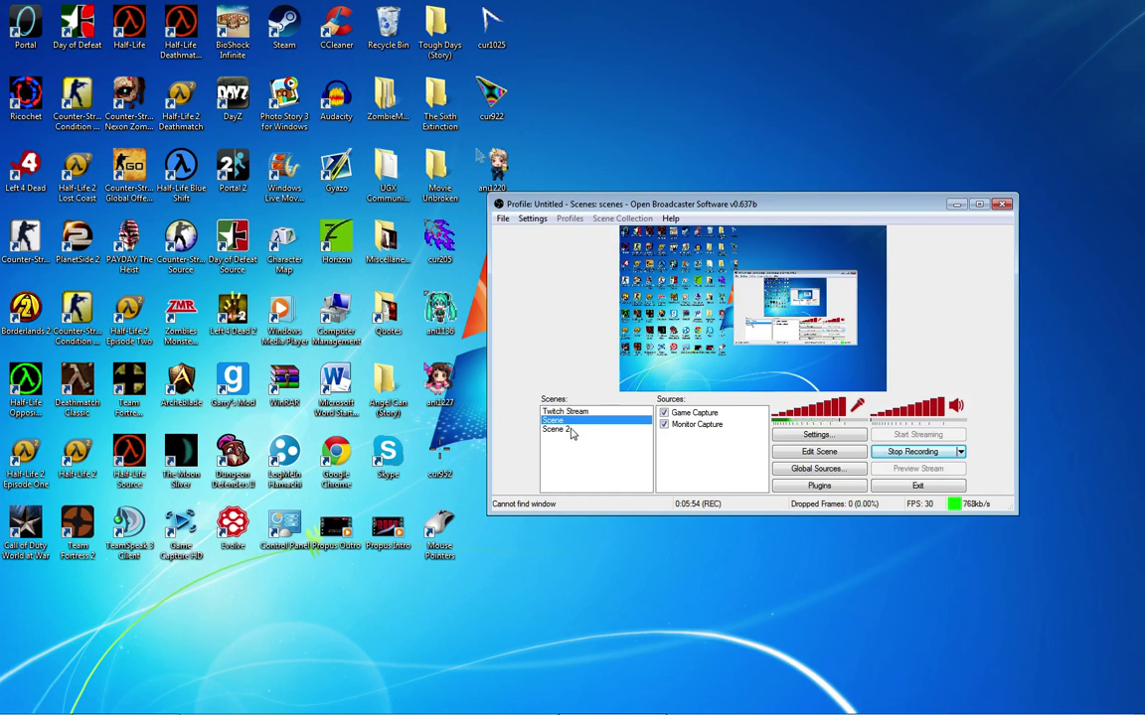
# Nudge the OBS main window a few times, then drag it left and up
pyautogui.moveTo(645, 208); pyautogui.dragTo(640, 231)
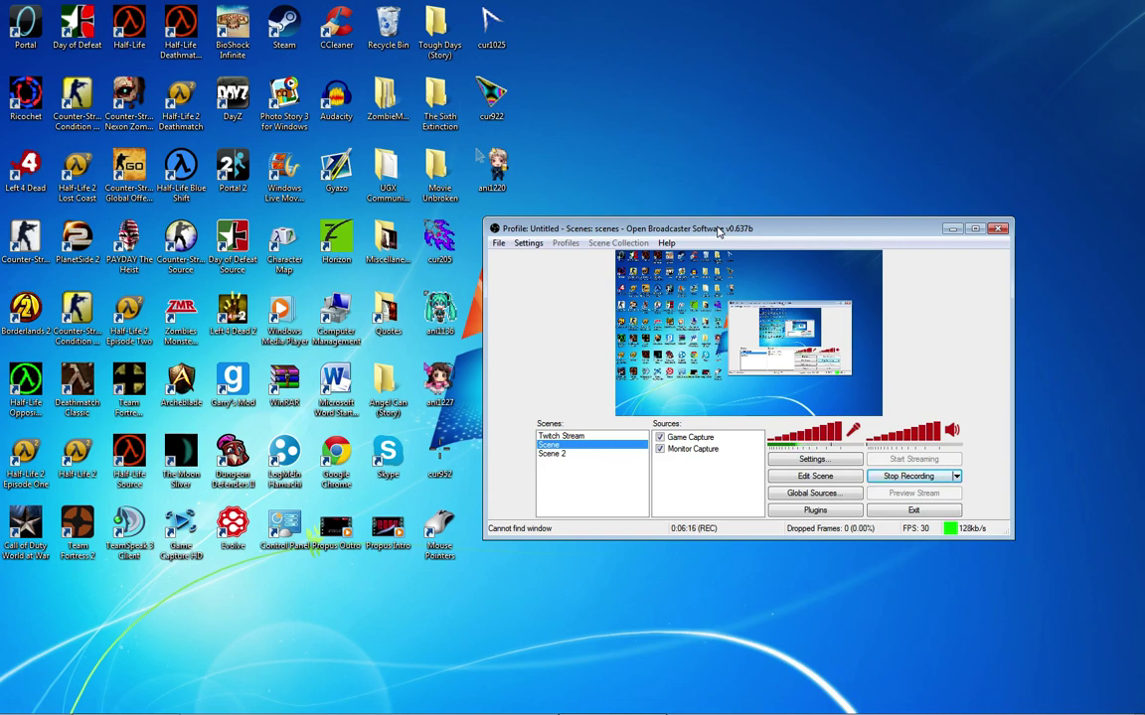
pyautogui.moveTo(716, 229)
pyautogui.mouseDown()
pyautogui.moveTo(735, 244)
pyautogui.moveTo(719, 232)
pyautogui.mouseUp()
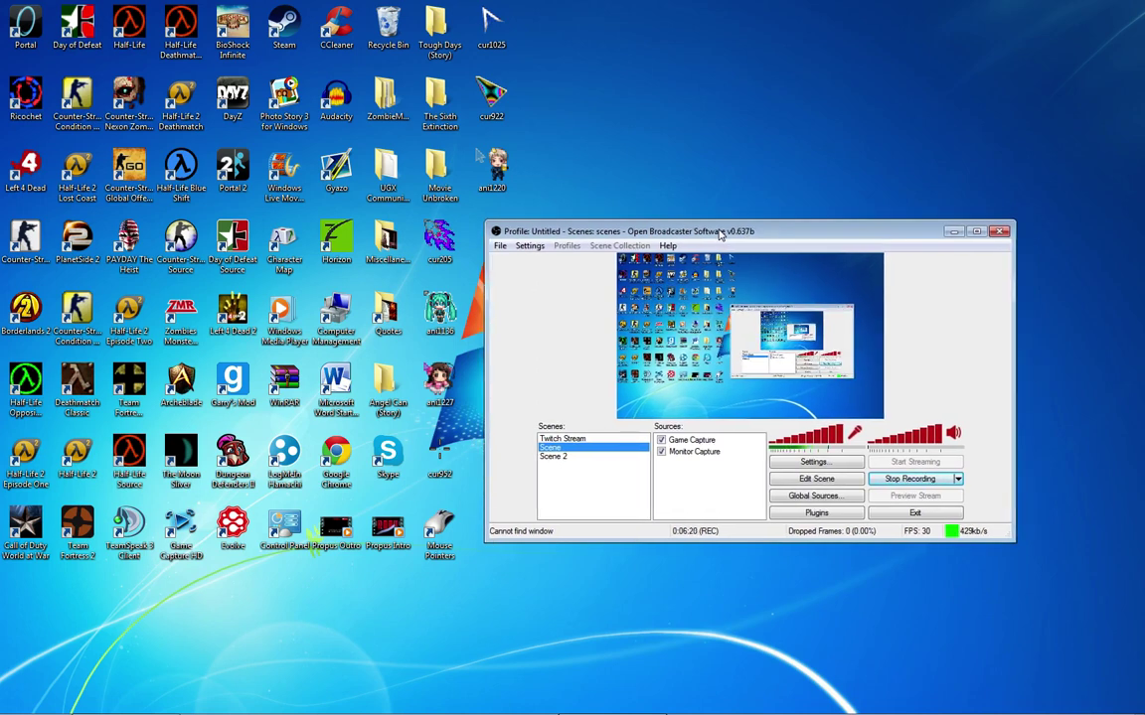
pyautogui.moveTo(715, 225)
pyautogui.mouseDown()
pyautogui.moveTo(690, 236)
pyautogui.moveTo(705, 231)
pyautogui.mouseUp()
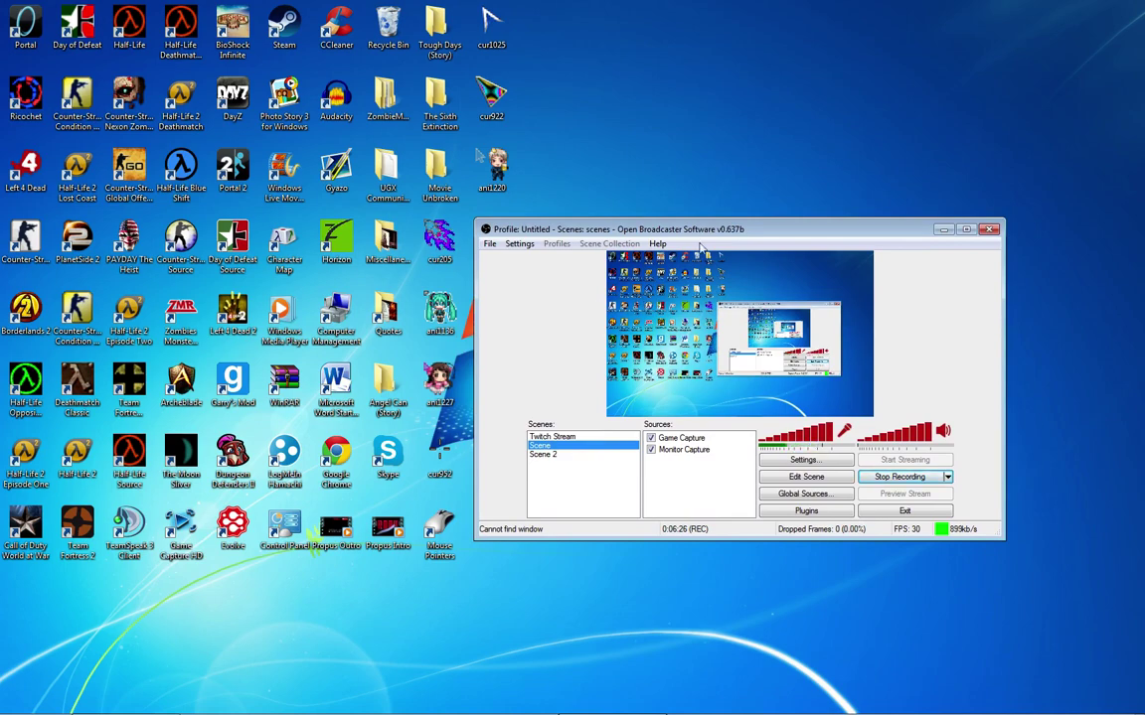
pyautogui.moveTo(684, 235); pyautogui.dragTo(450, 161)
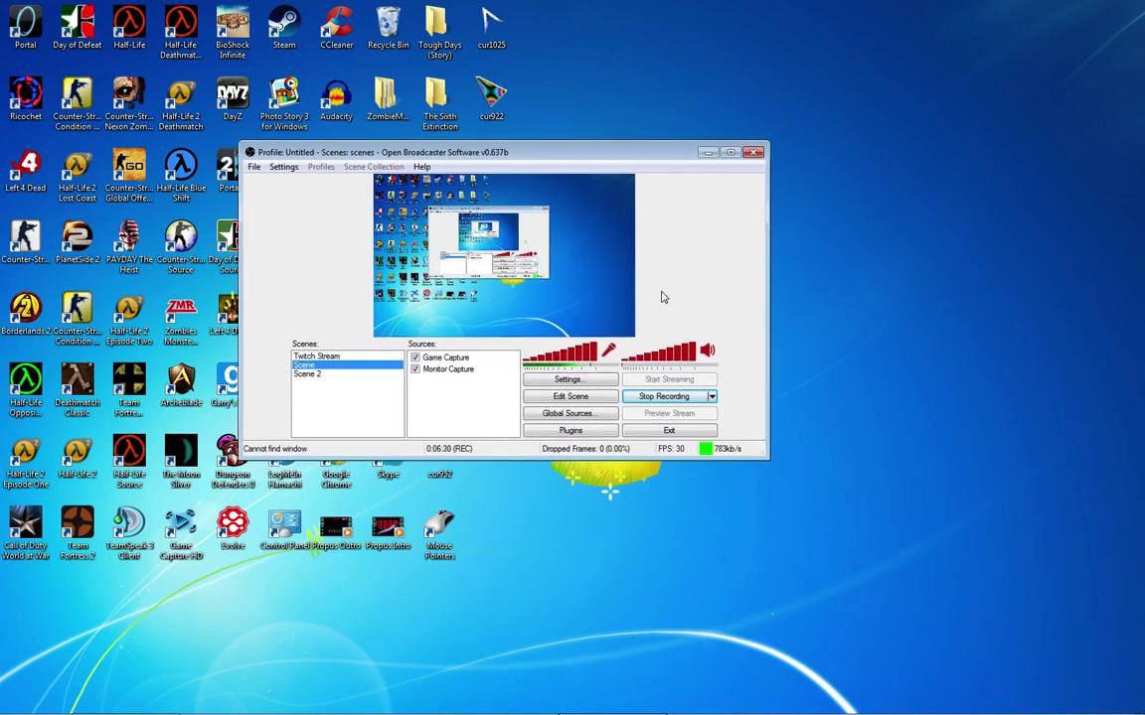